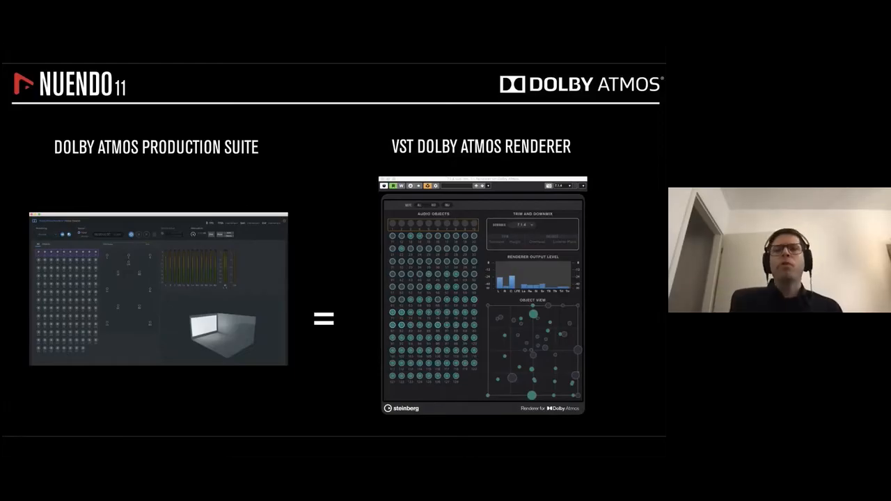
# - Switch from the presentation slides to the Nuendo project window
pyautogui.press('Right')
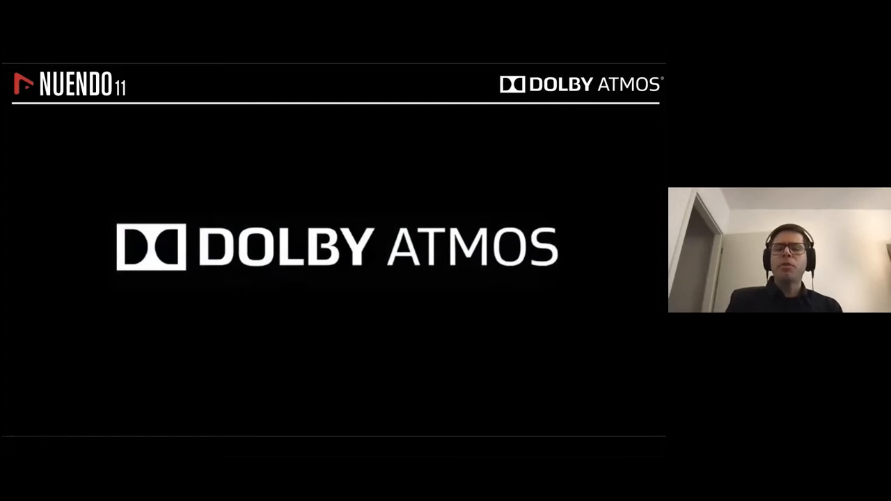
pyautogui.hotkey('ctrl', 'Left')
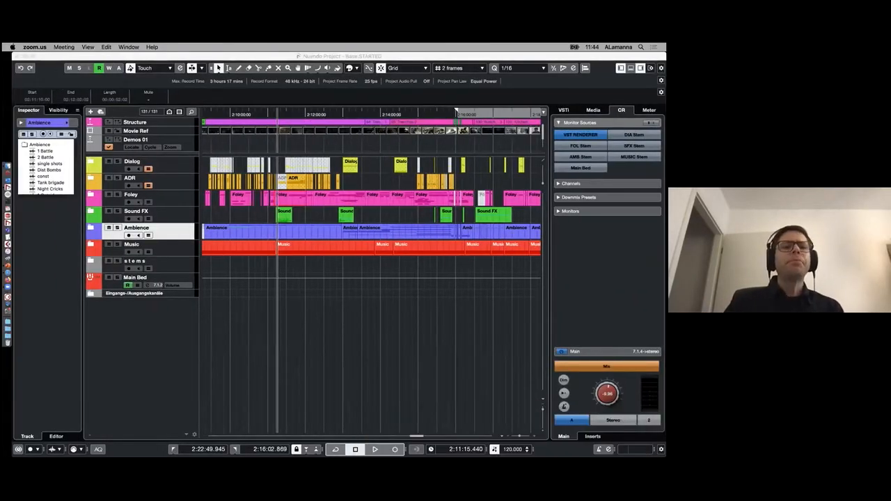
pyautogui.click(145, 373)
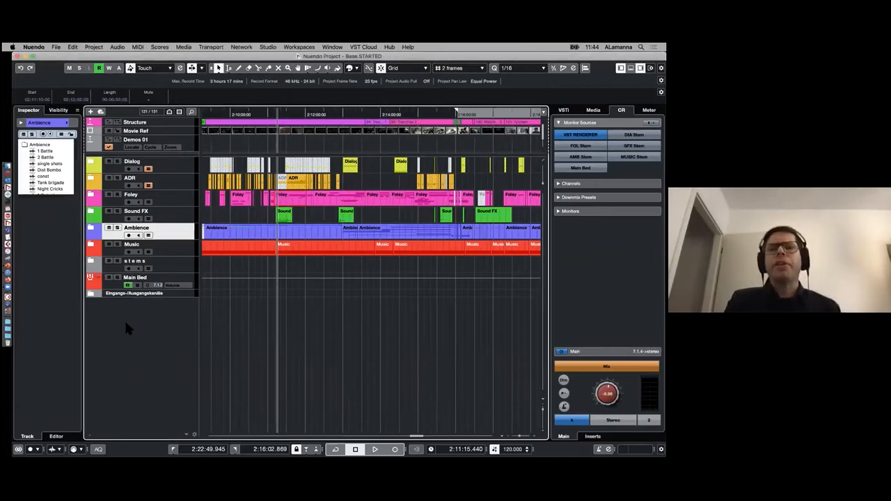
# - Review the project's folder tracks by selecting Dialog, Foley, Ambience and Music in turn
pyautogui.click(170, 166)
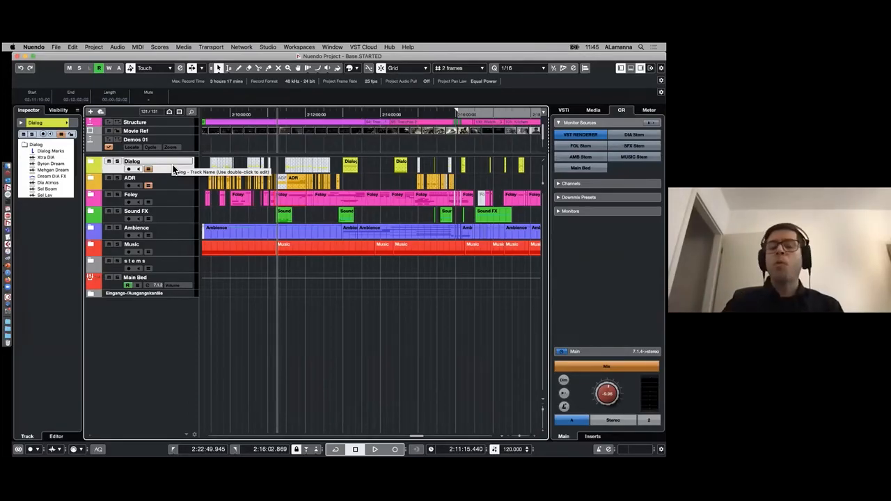
pyautogui.click(175, 170)
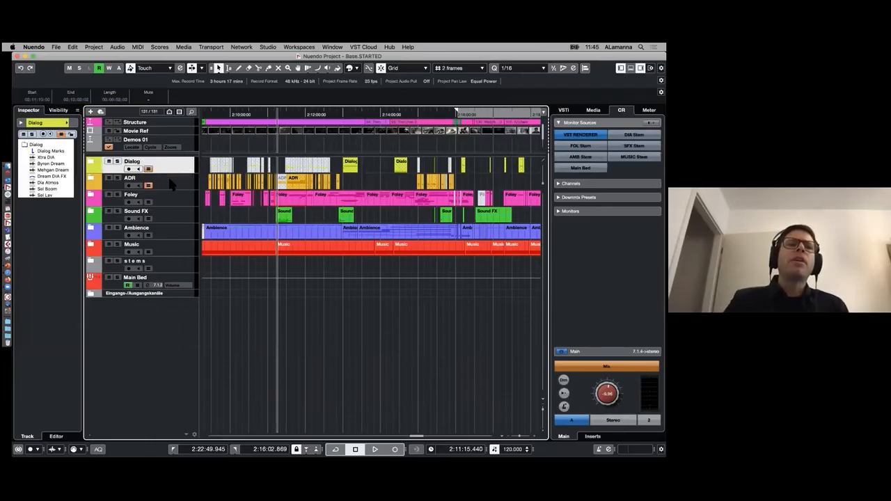
pyautogui.click(171, 202)
pyautogui.click(179, 232)
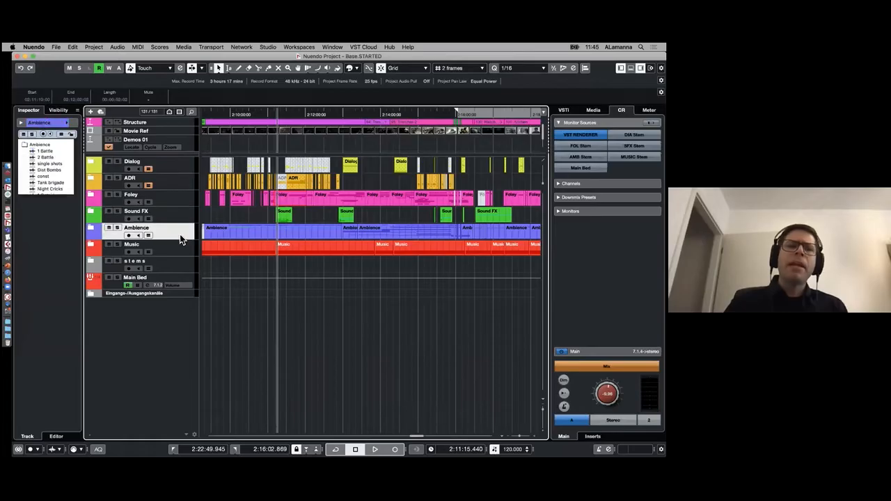
pyautogui.click(173, 248)
# - Expand the stems folder and review the DIA, FOL, SFX and MUSIC Stem group tracks
pyautogui.click(90, 261)
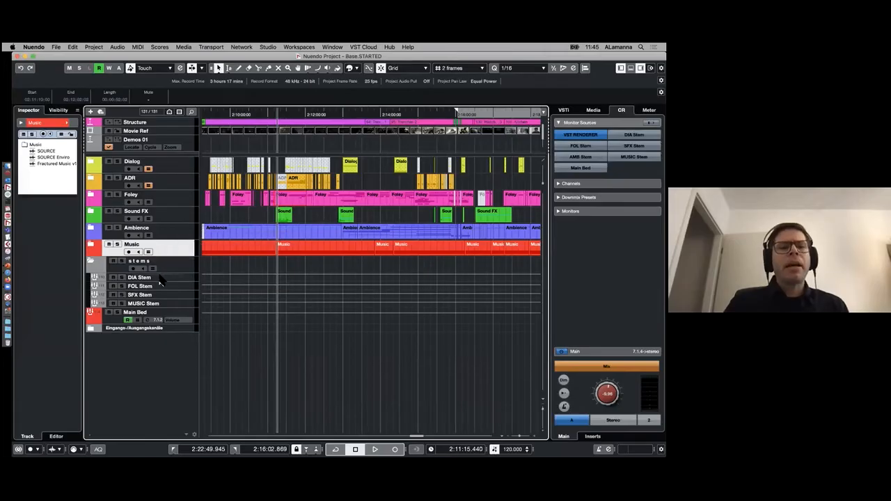
pyautogui.click(159, 279)
pyautogui.click(163, 285)
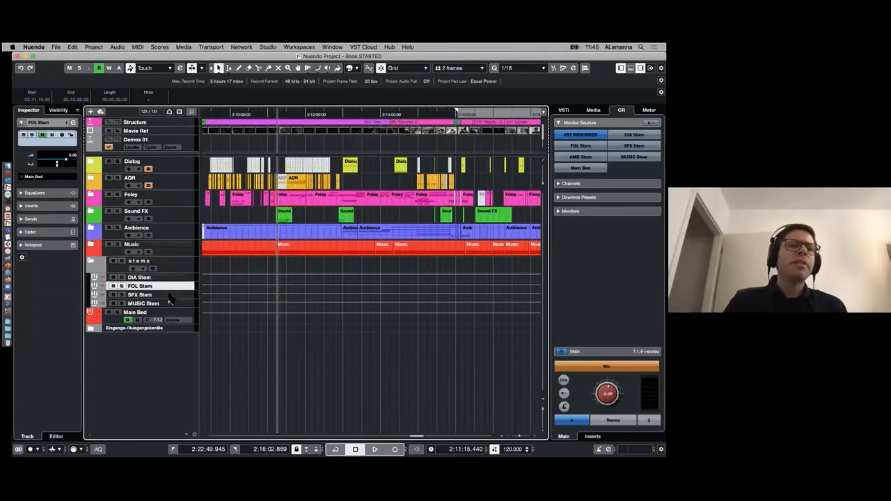
pyautogui.click(167, 295)
pyautogui.click(173, 304)
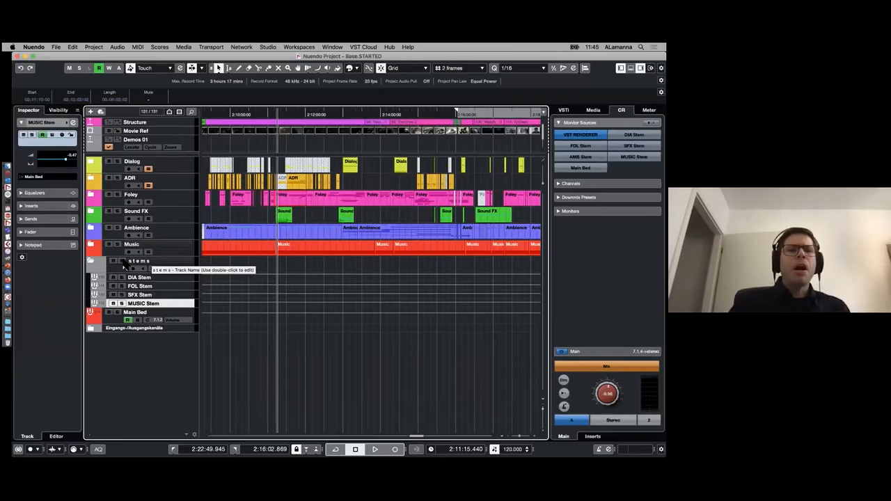
# - Select the Main Bed group track to examine its channel settings and output routing, keeping its name
pyautogui.click(115, 317)
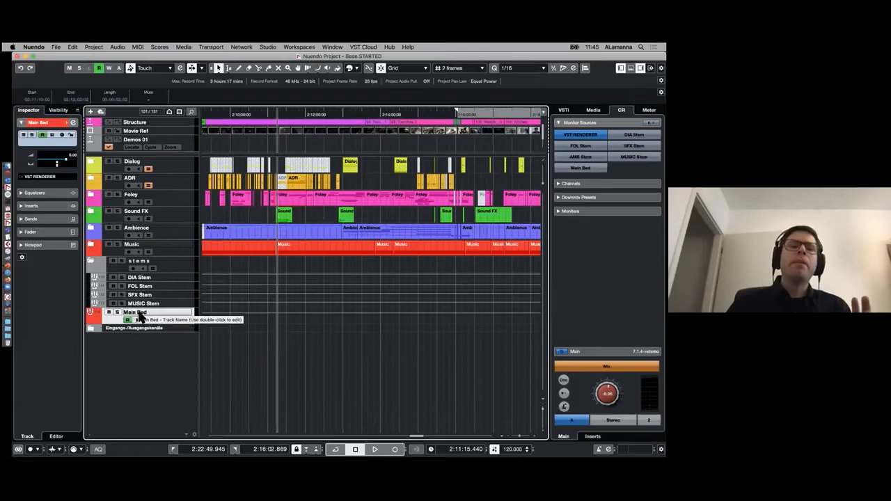
pyautogui.doubleClick(136, 312)
pyautogui.press('Return')
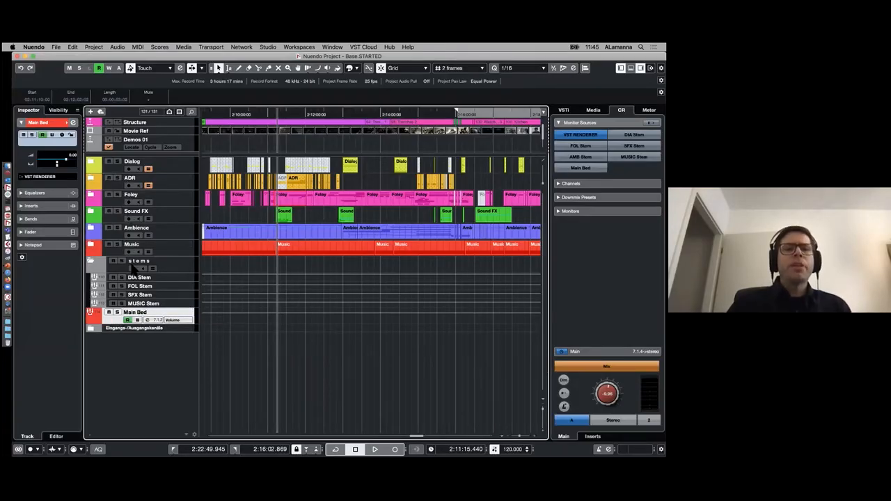
# - Expand the input/output channels folder and select the VST RENDERER output track
pyautogui.click(90, 329)
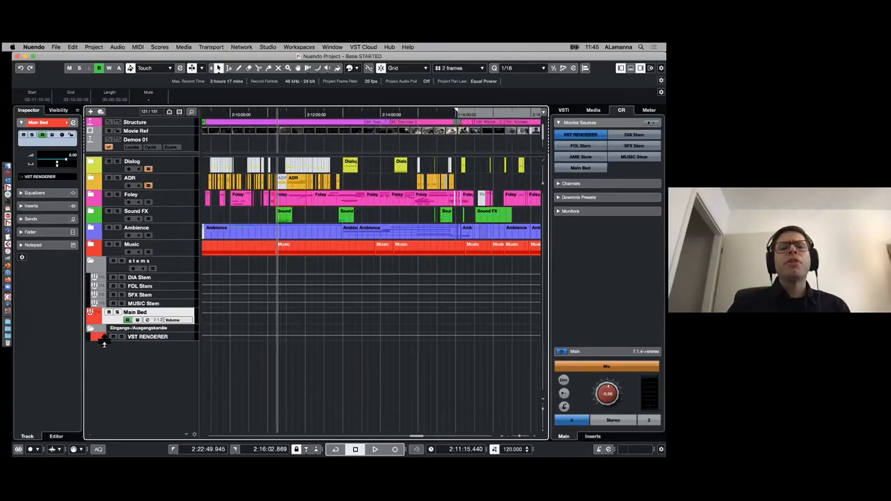
pyautogui.click(103, 342)
pyautogui.doubleClick(148, 337)
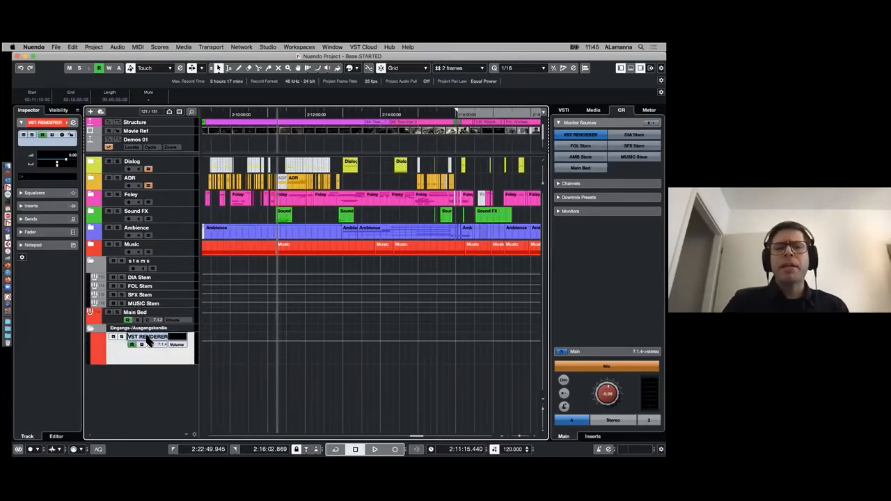
pyautogui.click(113, 353)
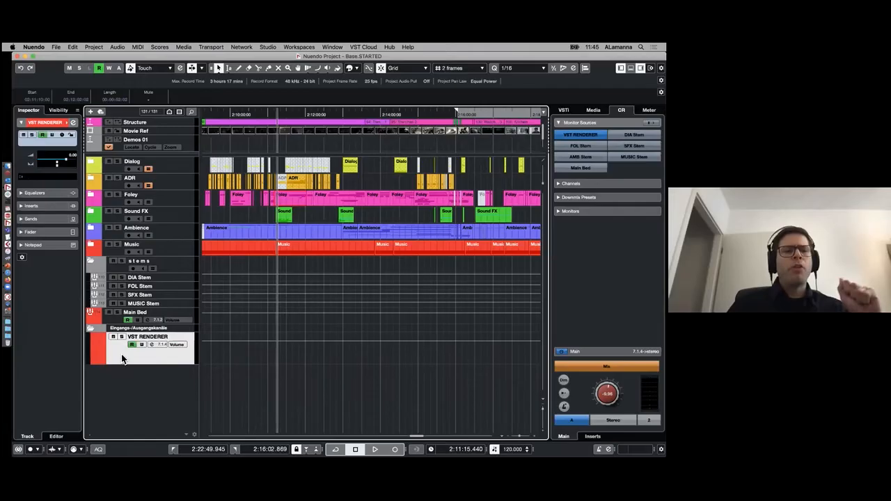
# - Load the Renderer for Dolby Atmos plug-in into the first insert slot of the VST RENDERER output
pyautogui.click(39, 206)
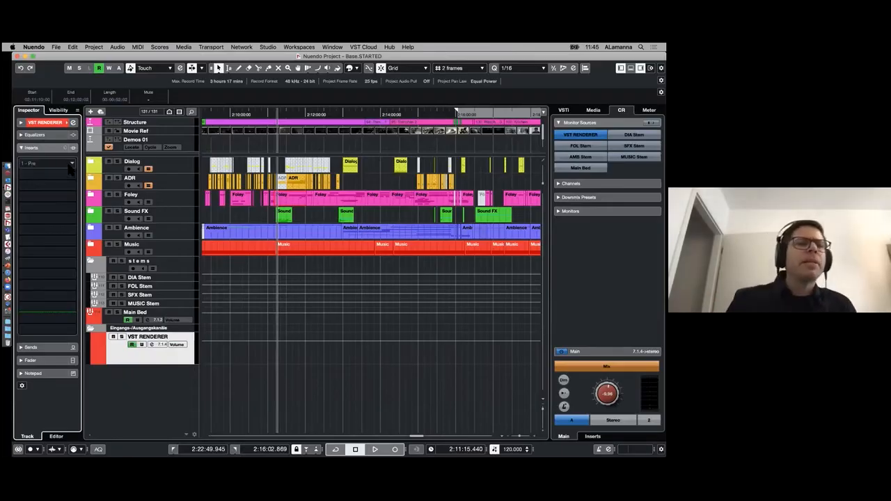
pyautogui.click(116, 346)
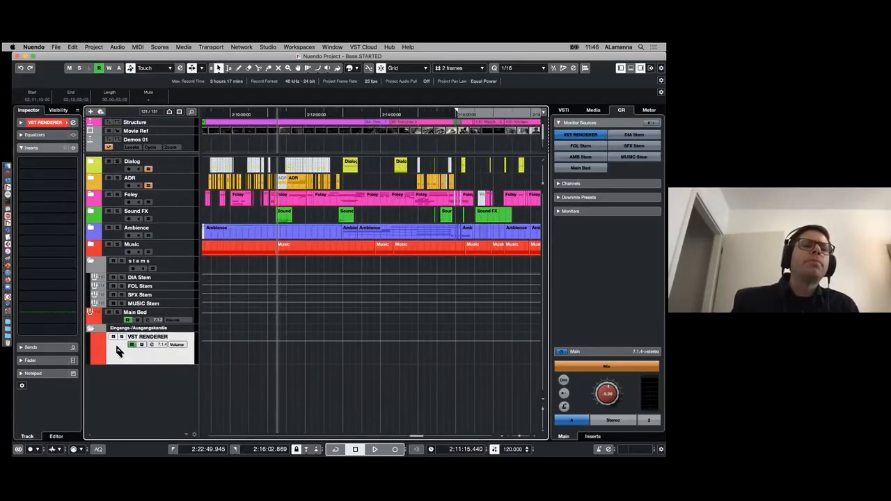
pyautogui.click(77, 170)
pyautogui.write('dolby')
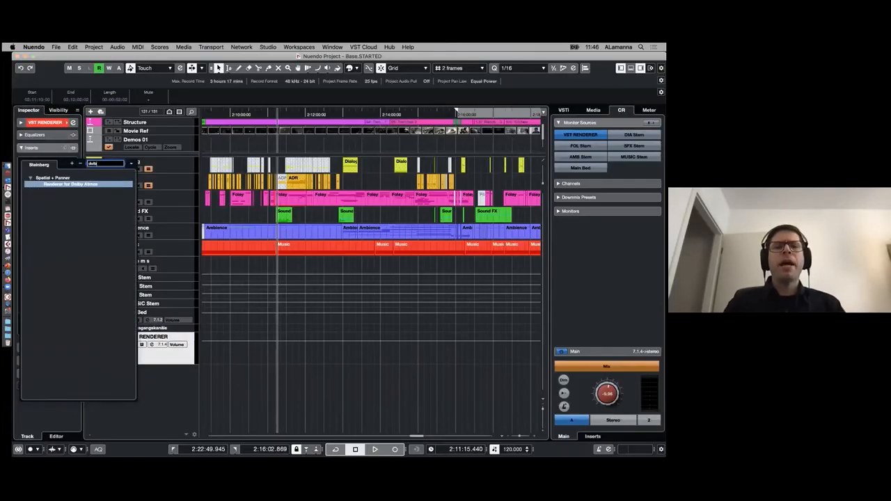
pyautogui.press('Return')
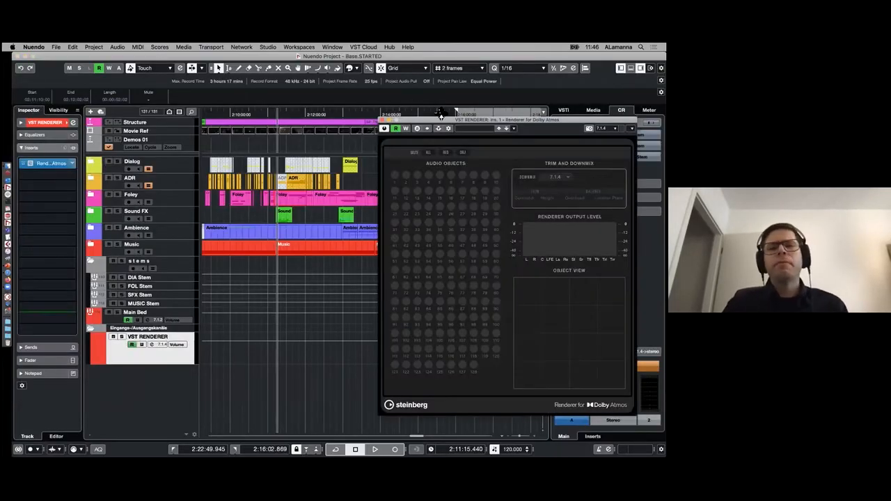
# - Reposition the renderer plug-in window and check its downmix format choices, keeping 7.1.4
pyautogui.moveTo(444, 122); pyautogui.dragTo(463, 102)
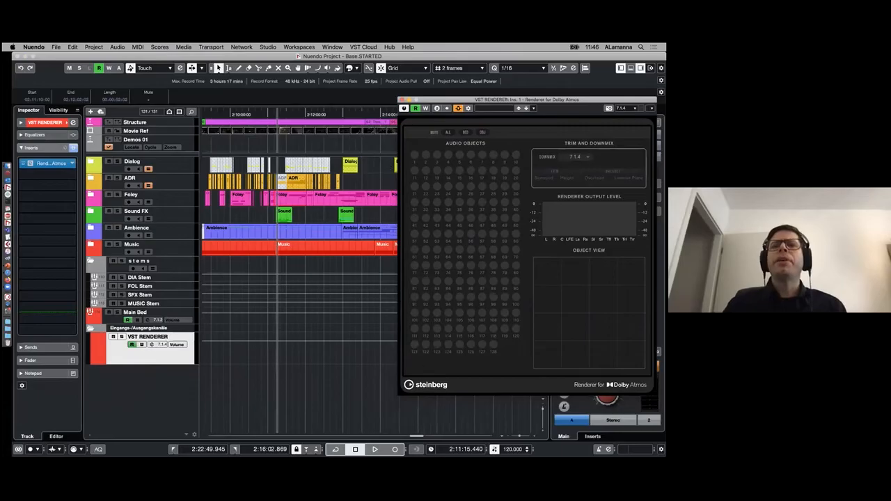
pyautogui.moveTo(530, 103); pyautogui.dragTo(506, 97)
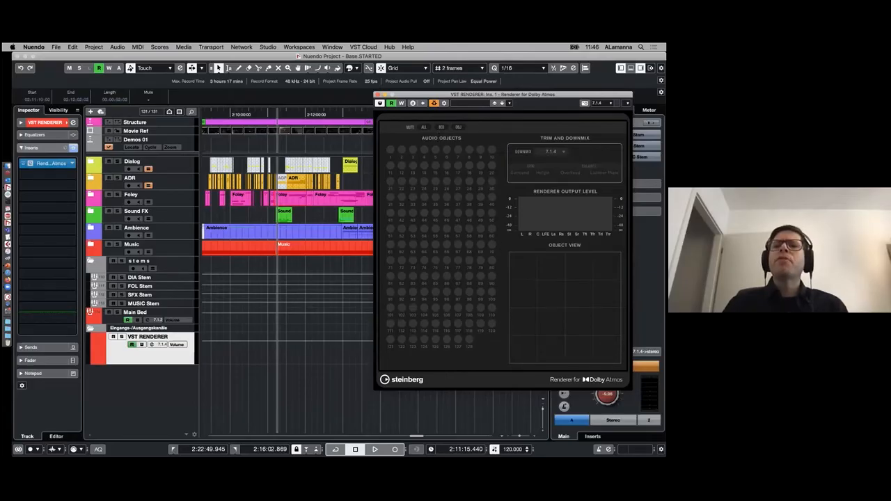
pyautogui.click(550, 151)
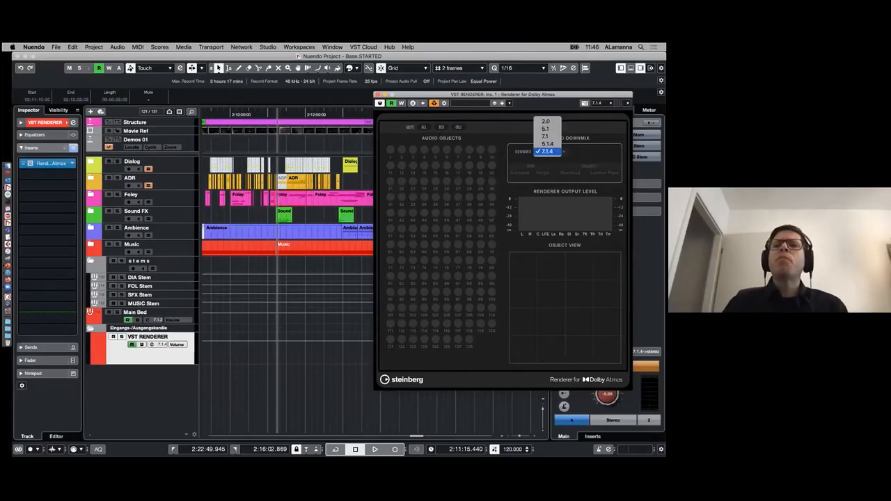
pyautogui.click(553, 151)
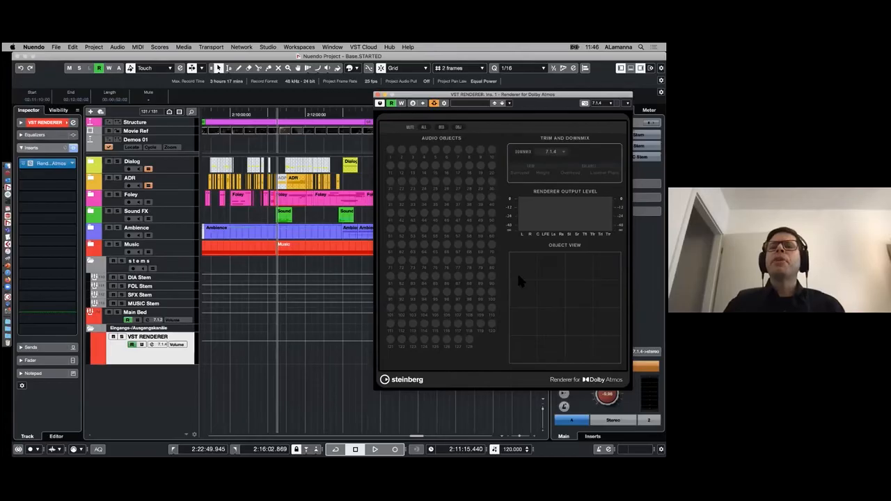
pyautogui.moveTo(423, 96); pyautogui.dragTo(477, 119)
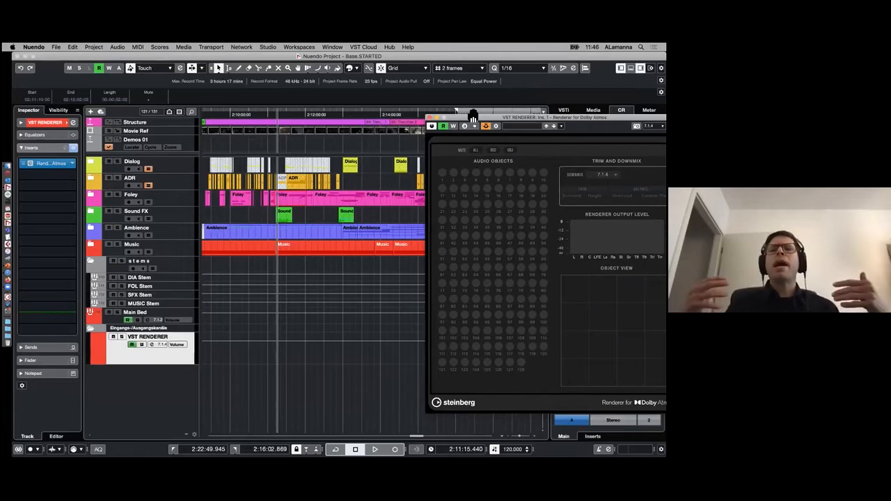
pyautogui.moveTo(473, 118); pyautogui.dragTo(413, 95)
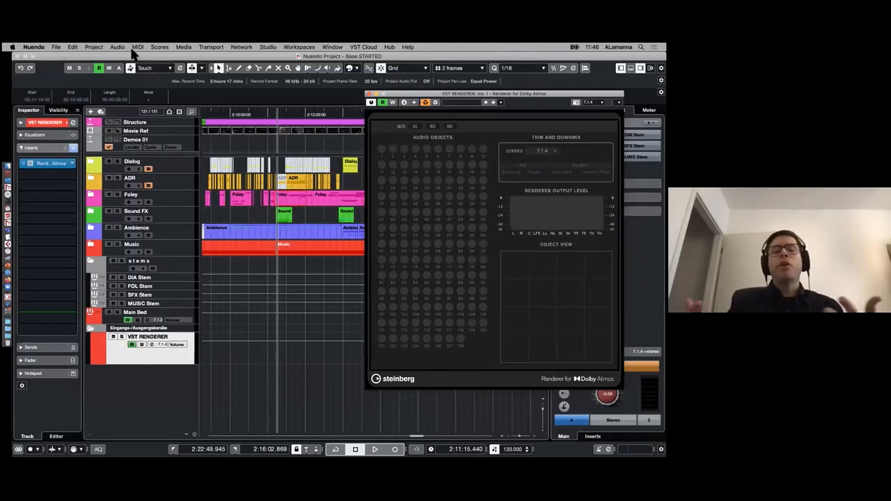
# - Open ADM Authoring for Dolby Atmos beside the plug-in window and set its renderer to Renderer for Dolby Atmos
pyautogui.click(94, 47)
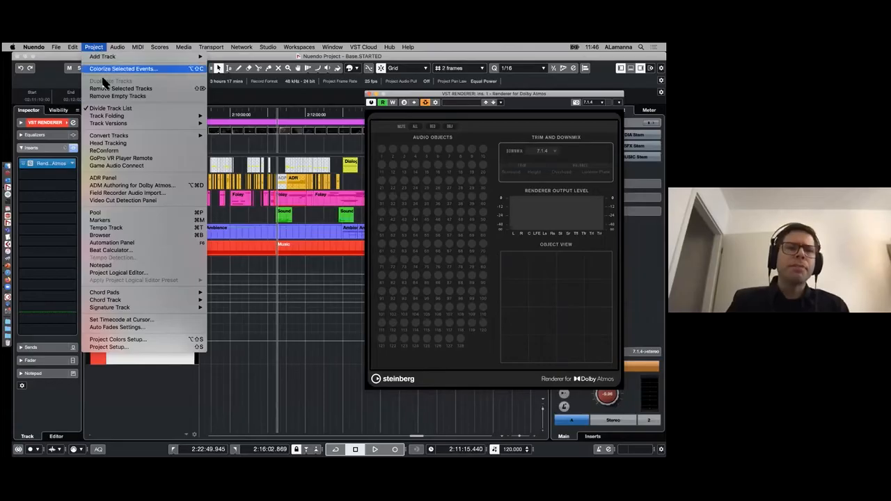
pyautogui.click(168, 184)
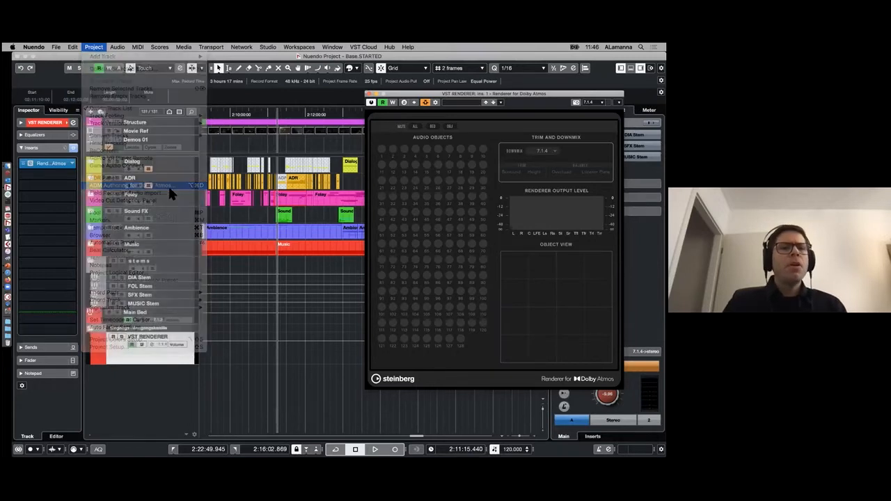
pyautogui.moveTo(477, 96); pyautogui.dragTo(521, 92)
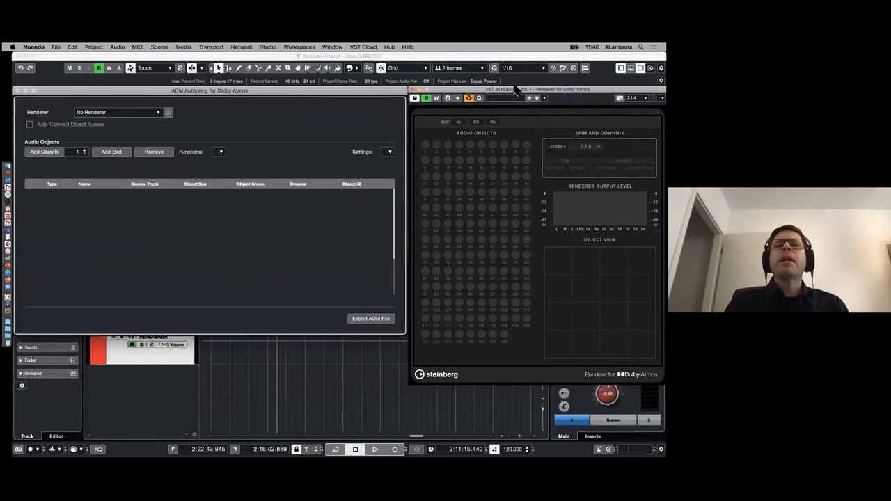
pyautogui.click(158, 114)
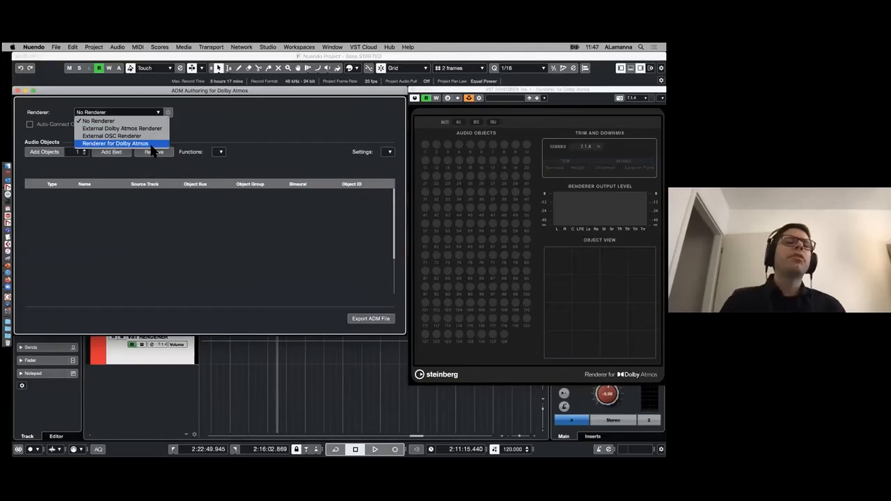
pyautogui.click(149, 145)
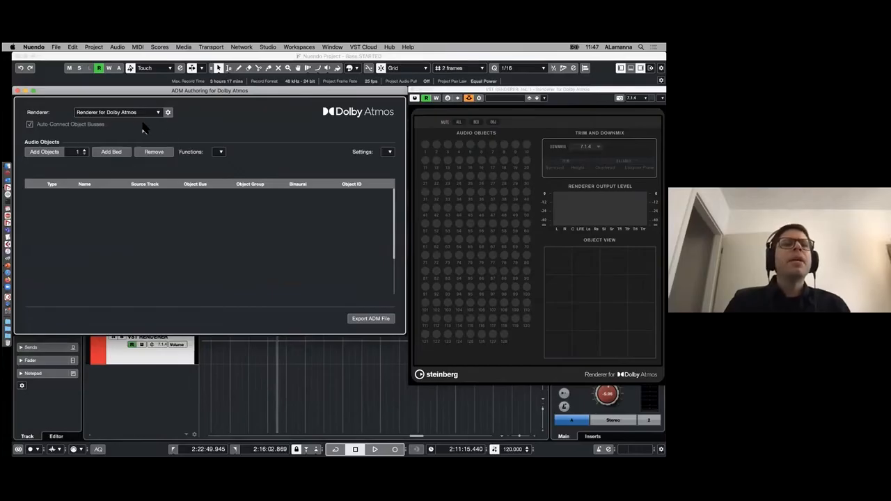
# - Add a bed in ADM Authoring and assign Main Bed as its source track
pyautogui.click(114, 152)
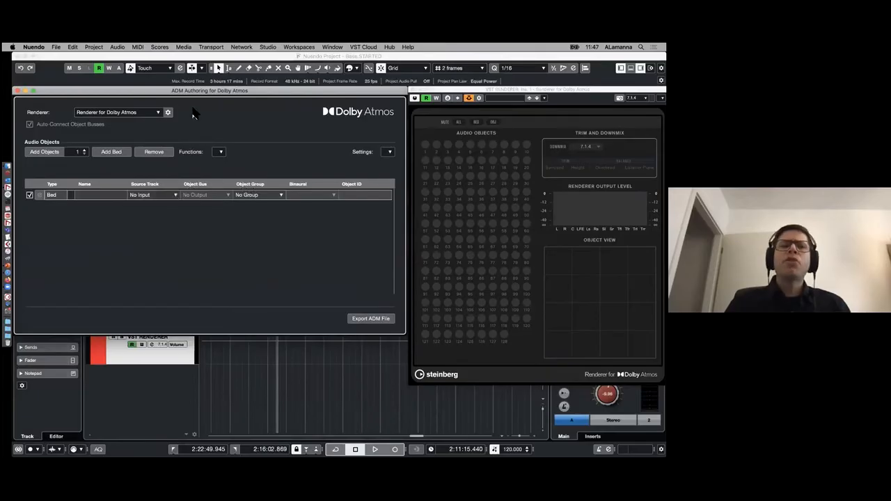
pyautogui.moveTo(196, 91); pyautogui.dragTo(362, 83)
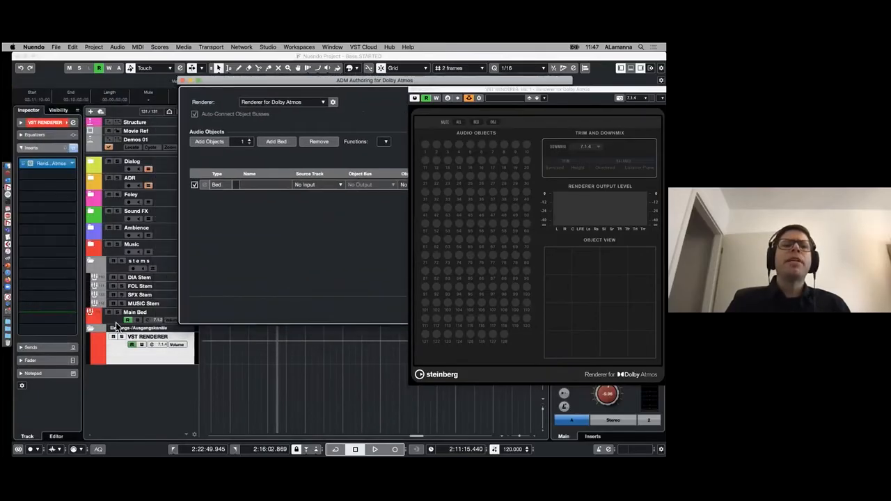
pyautogui.click(335, 186)
pyautogui.click(332, 226)
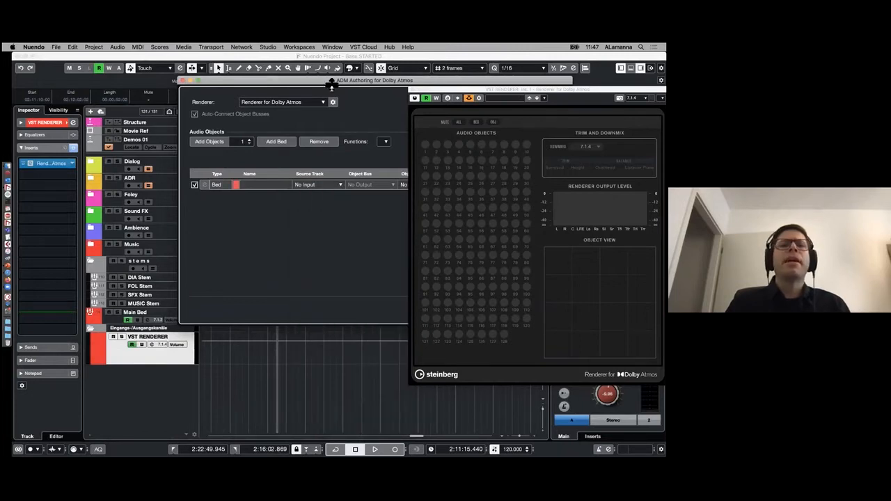
pyautogui.moveTo(331, 81); pyautogui.dragTo(166, 77)
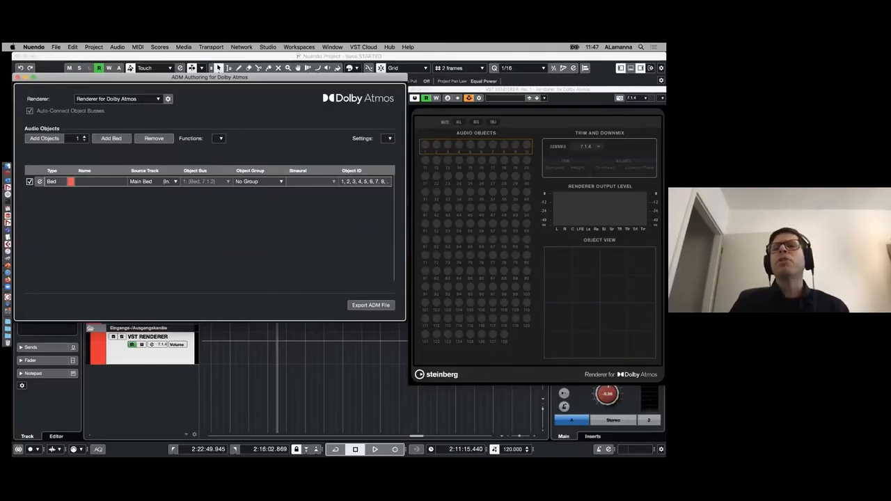
# - Play the project briefly to check the bed's signal in the renderer, and stop playback
pyautogui.press('space')
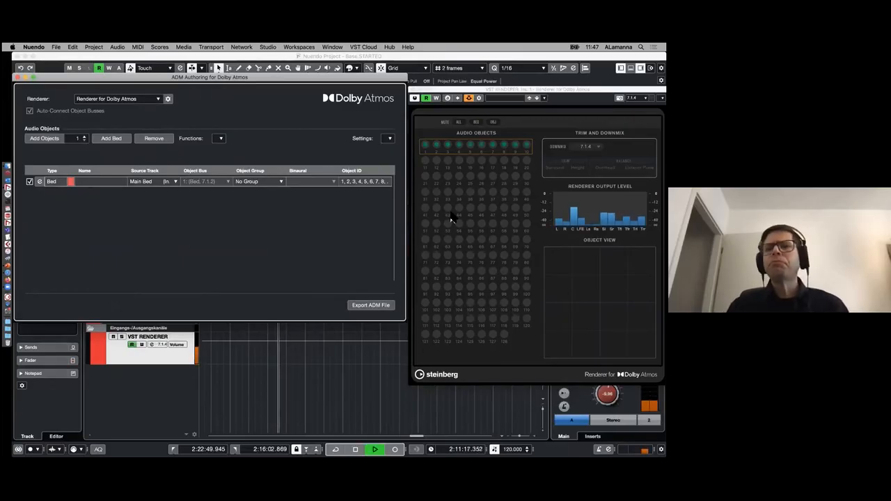
pyautogui.press('space')
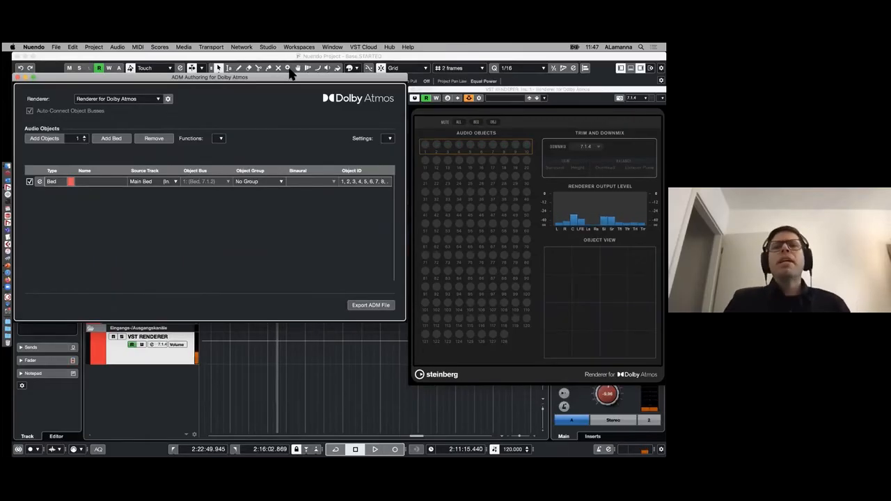
# - Add one object in ADM Authoring, view its source track choices, and remove the object again
pyautogui.moveTo(68, 74); pyautogui.dragTo(131, 143)
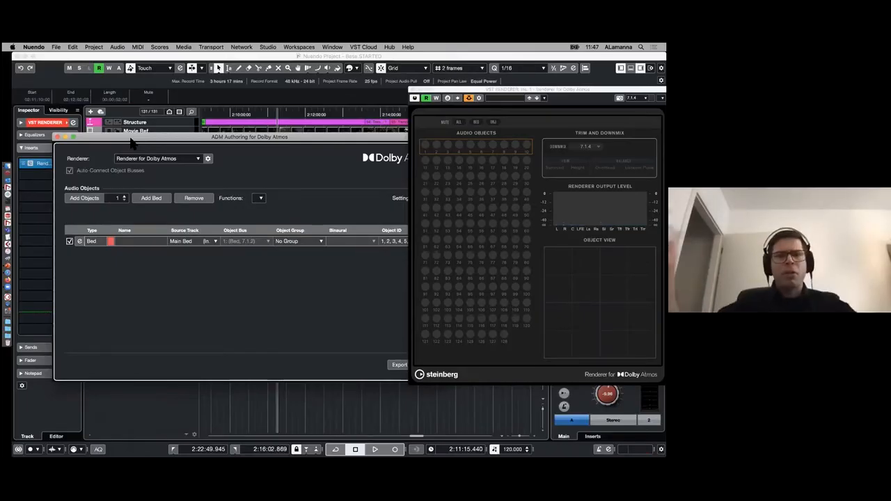
pyautogui.moveTo(126, 134); pyautogui.dragTo(99, 100)
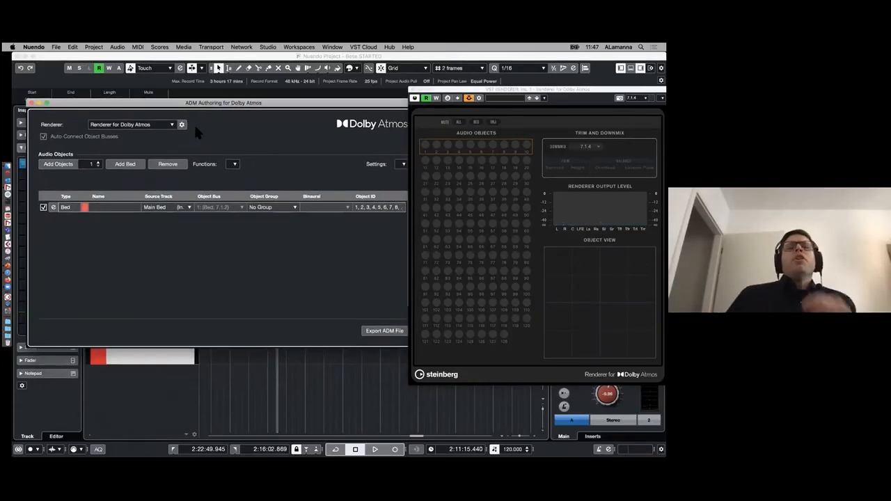
pyautogui.click(67, 168)
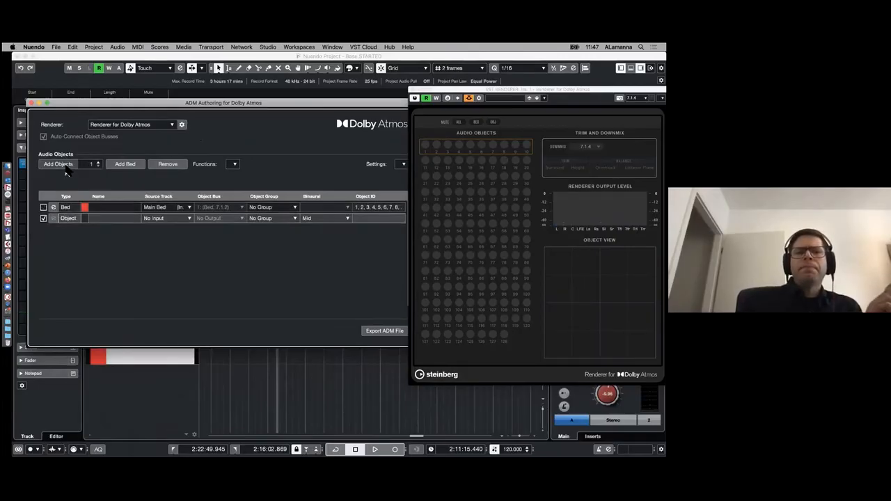
pyautogui.click(188, 220)
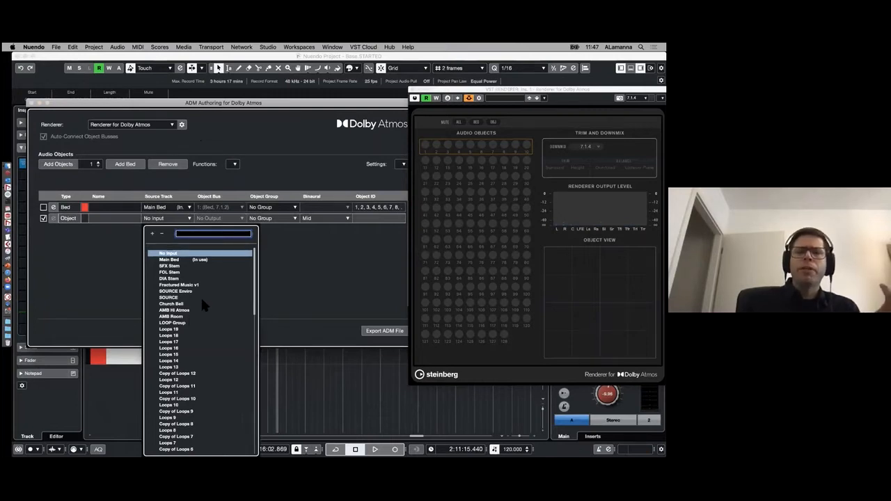
pyautogui.click(282, 167)
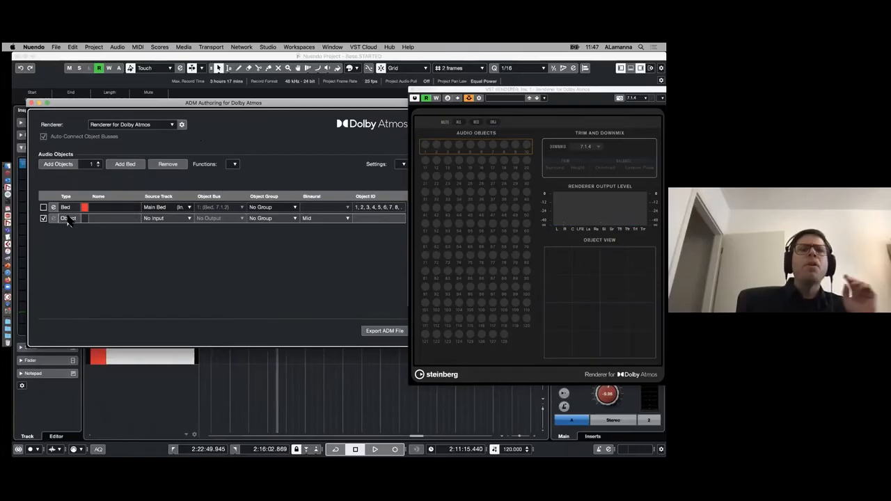
pyautogui.click(168, 165)
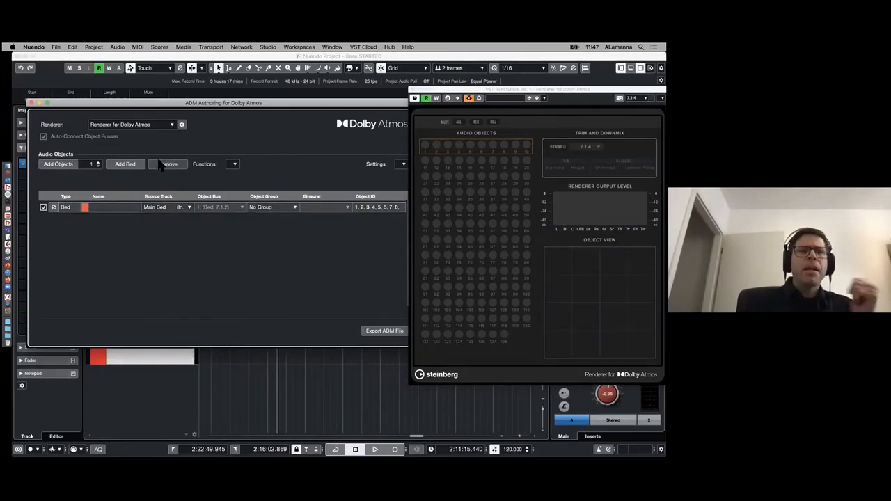
# - Collapse the stems folder and expand the Sound FX folder in the project's track list
pyautogui.moveTo(215, 109); pyautogui.dragTo(286, 338)
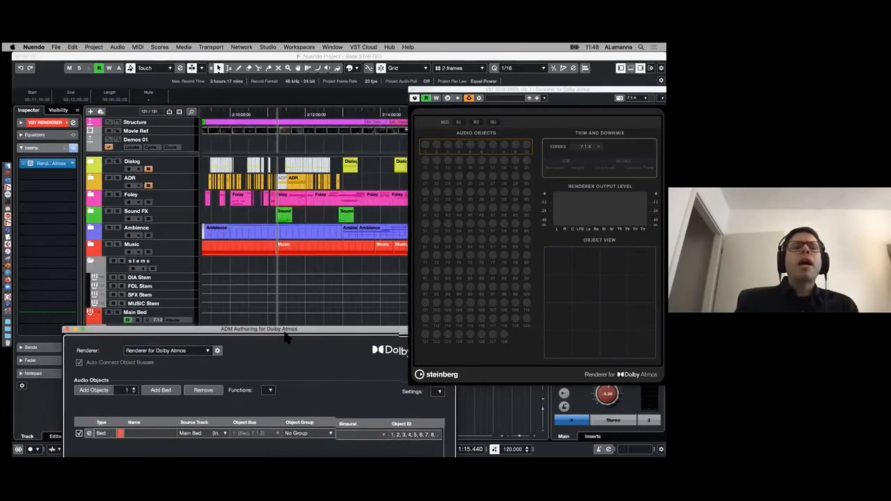
pyautogui.click(90, 261)
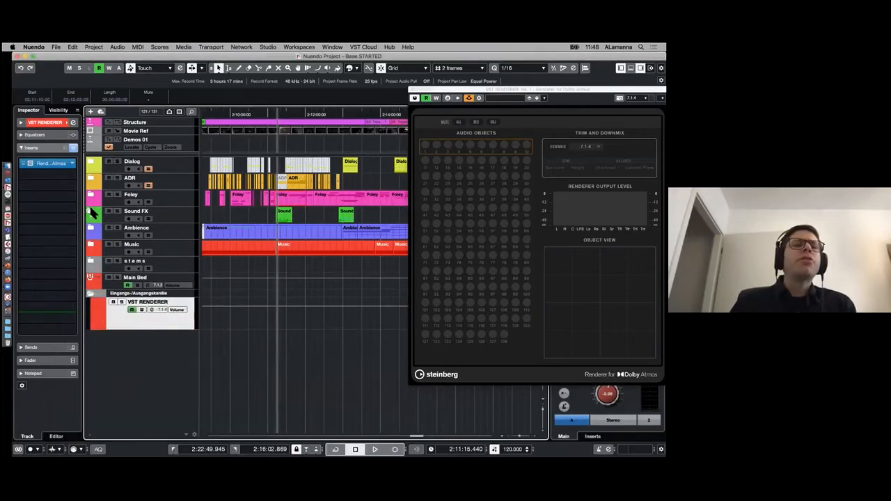
pyautogui.click(91, 211)
# - Select the four Sound FX tracks from Sm Debris through 1 Metals
pyautogui.click(173, 272)
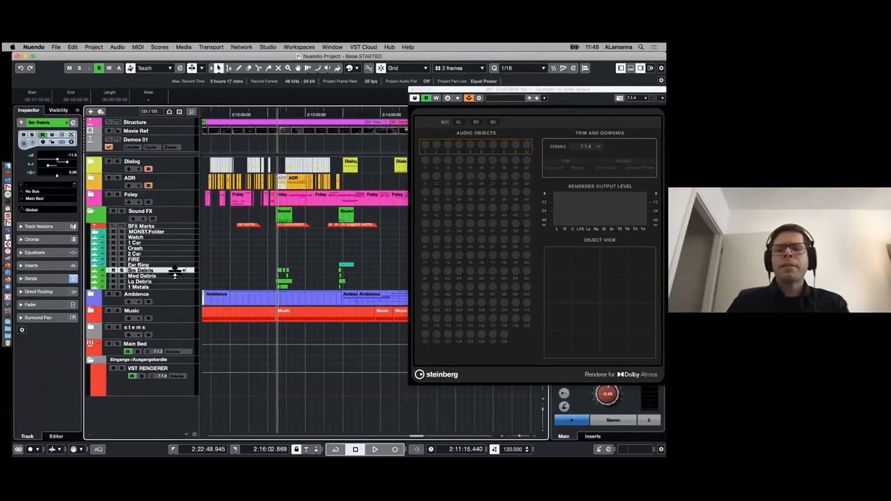
pyautogui.hotkey('shift', 'h')
pyautogui.hotkey('shift', 'h')
pyautogui.press('h')
pyautogui.press('h')
pyautogui.press('h')
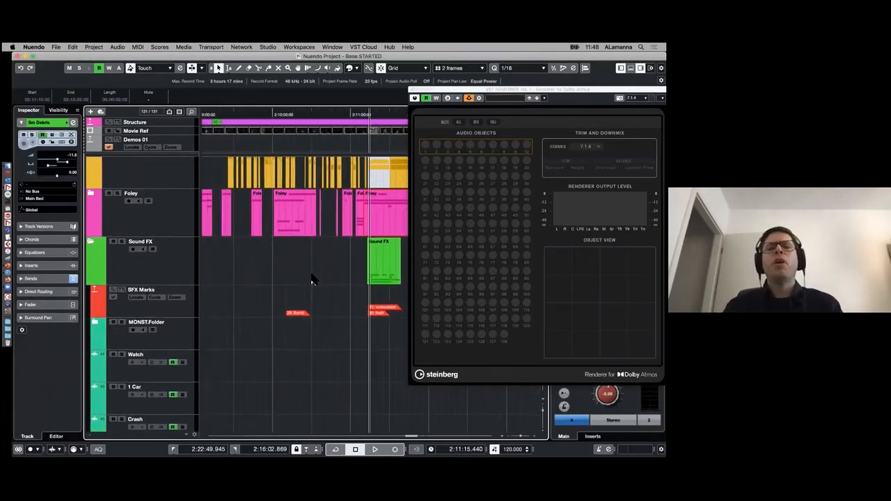
pyautogui.scroll(-8, 325, 266)
pyautogui.hscroll(1, 306, 272)
pyautogui.scroll(-1, 198, 374)
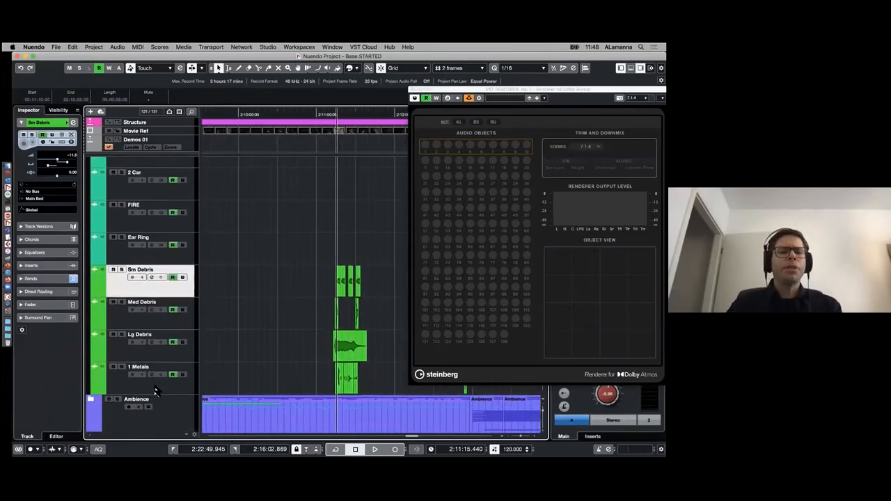
pyautogui.keyDown('shift'); pyautogui.click(156, 390); pyautogui.keyUp('shift')
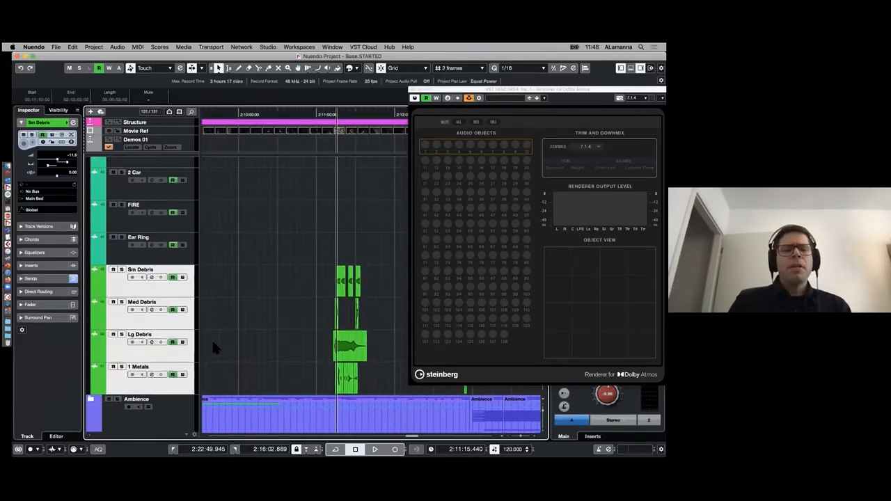
# - Open ADM Authoring for Dolby Atmos and create objects from the selected tracks
pyautogui.hotkey('alt', 'a')
pyautogui.moveTo(236, 337); pyautogui.dragTo(190, 89)
pyautogui.click(224, 144)
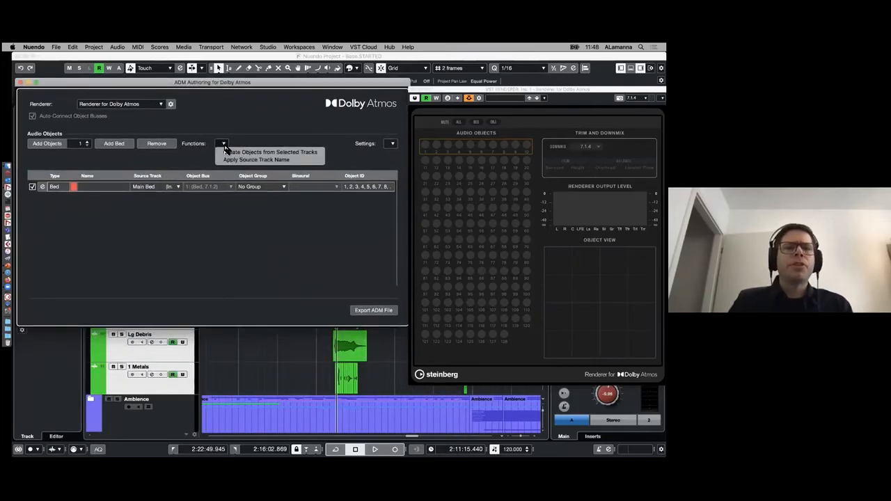
pyautogui.click(314, 152)
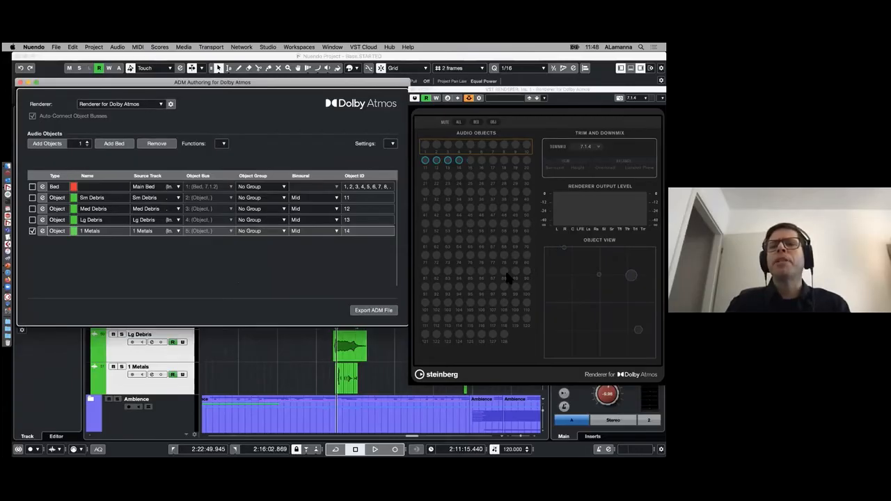
# - Play the project briefly to check the debris and metals objects in the renderer, stop playback, and close ADM Authoring
pyautogui.press('space')
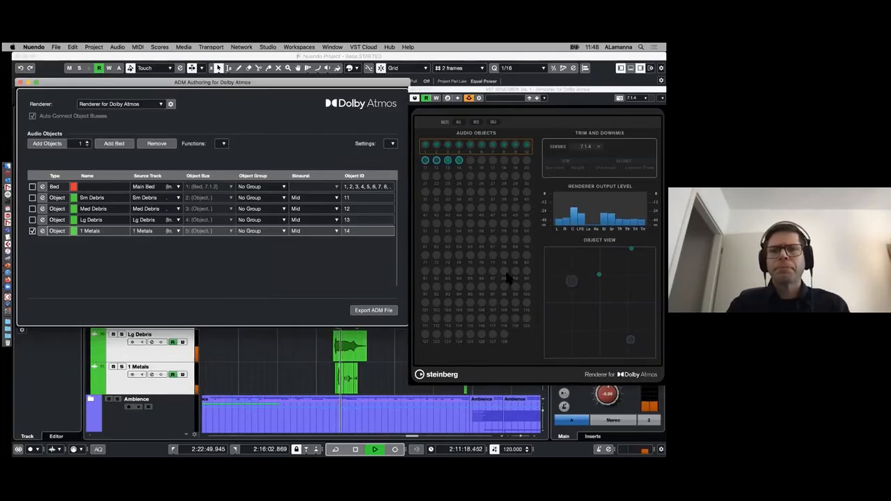
pyautogui.press('space')
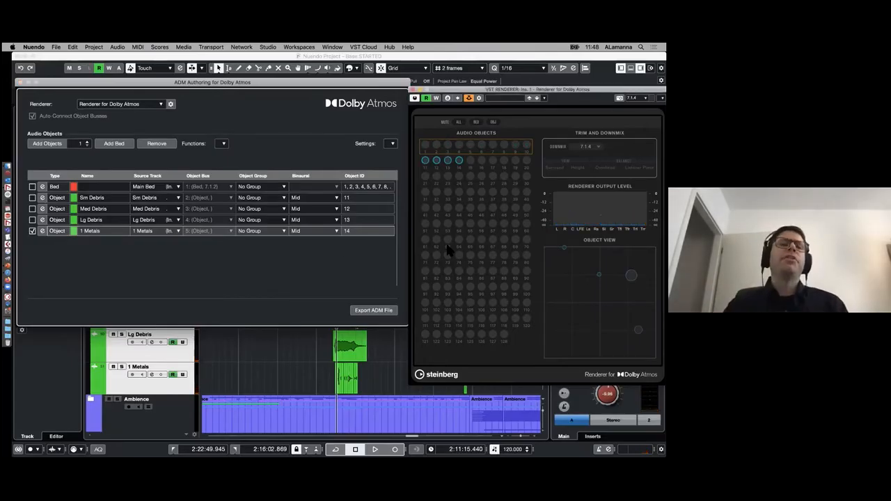
pyautogui.moveTo(269, 86); pyautogui.dragTo(272, 113)
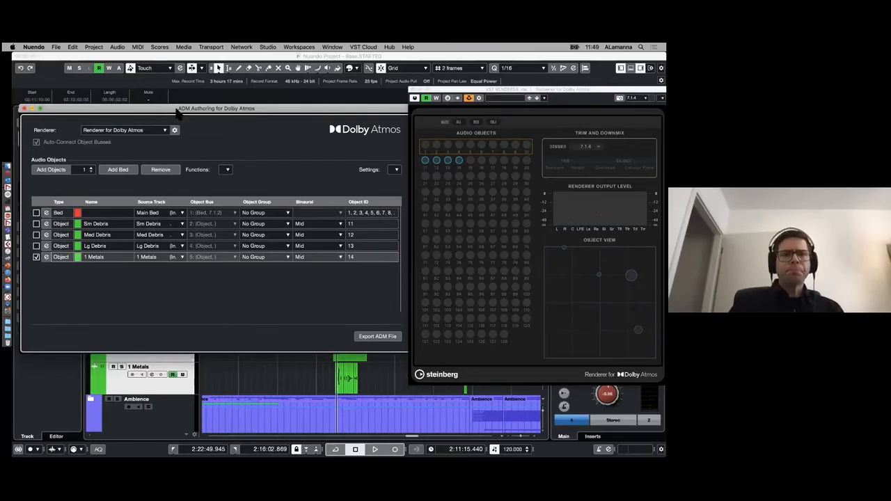
pyautogui.moveTo(68, 105); pyautogui.dragTo(66, 98)
pyautogui.click(22, 101)
# - Open the ADM file Weapons new.wav from the ADM File WEAPONS folder for import into the project
pyautogui.click(90, 47)
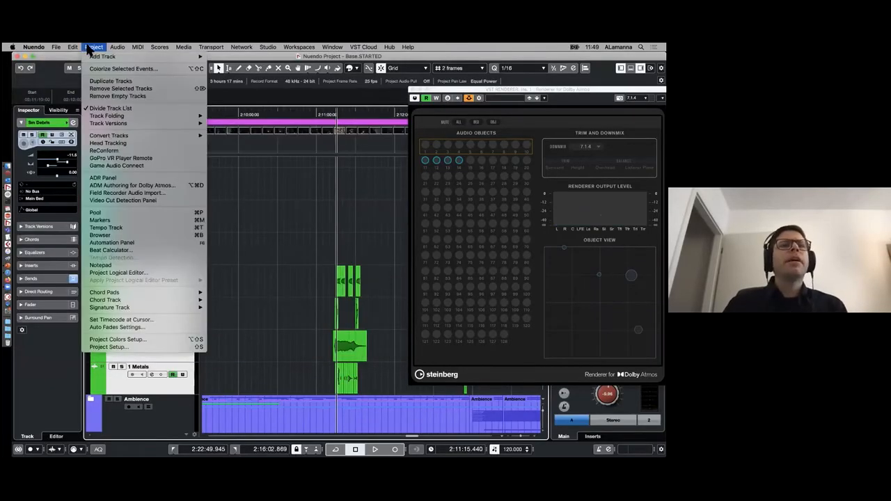
pyautogui.moveTo(56, 47)
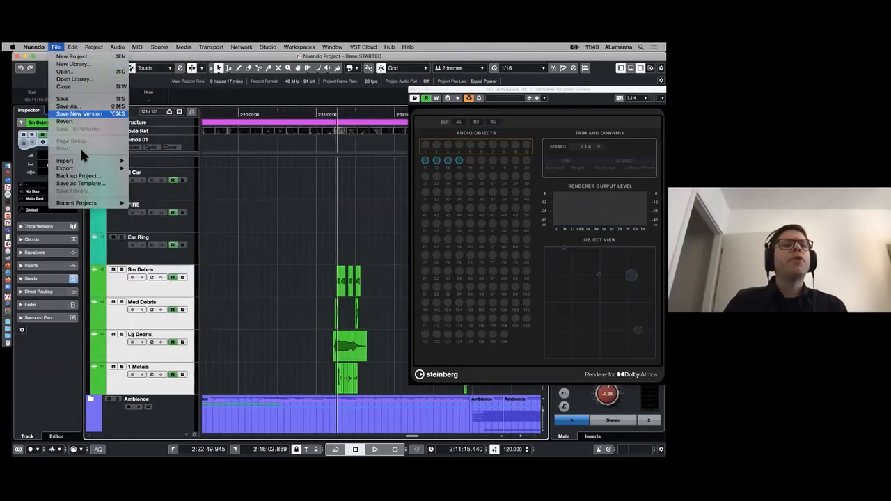
pyautogui.moveTo(81, 165)
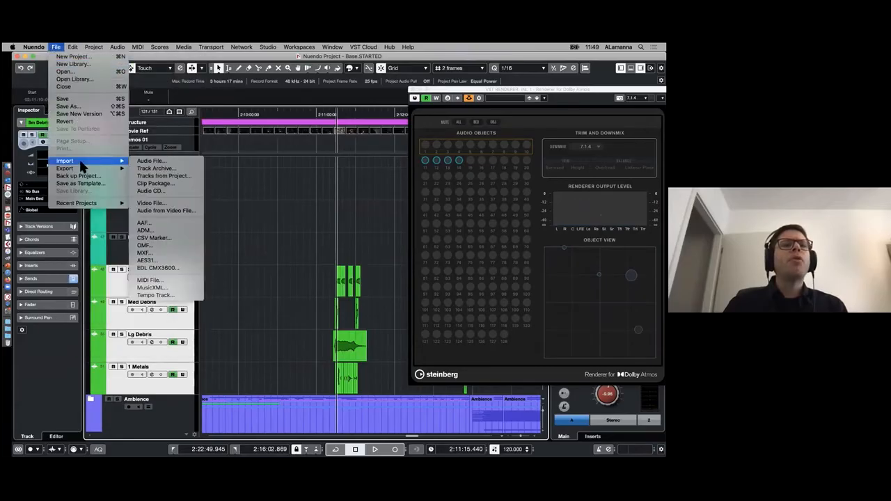
pyautogui.click(190, 231)
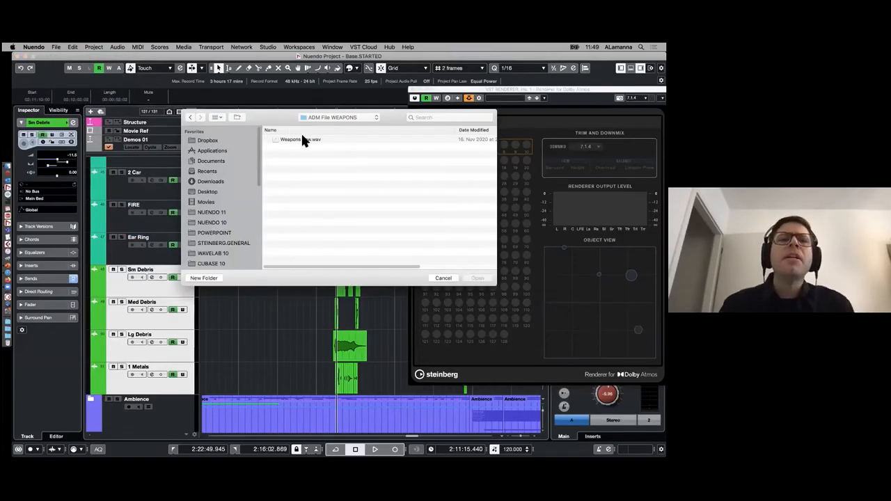
pyautogui.click(298, 138)
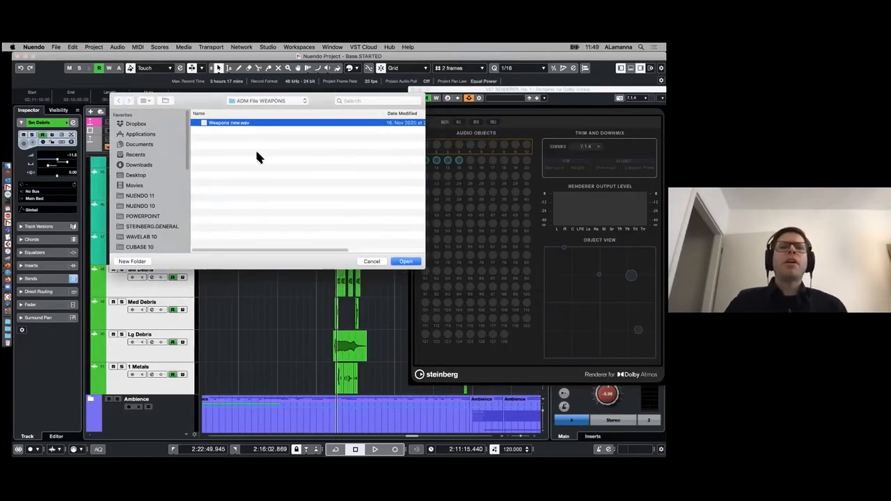
pyautogui.click(408, 264)
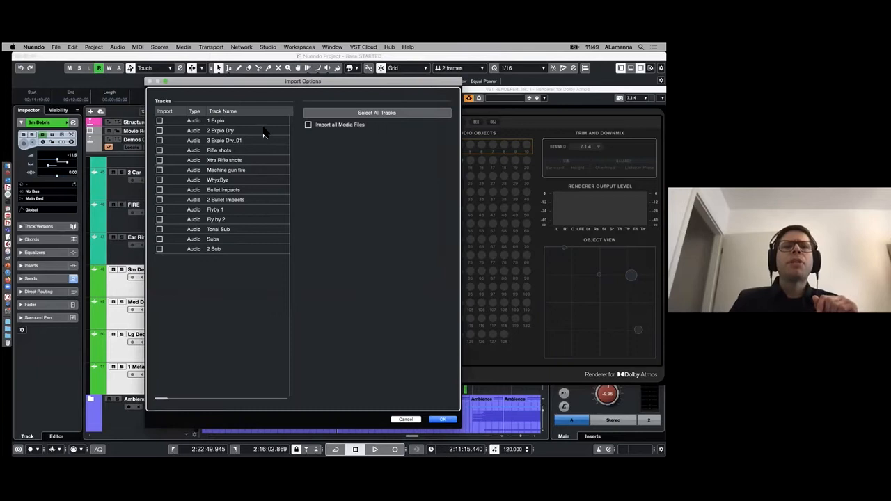
# - Select all tracks in the import options and import them into the project
pyautogui.click(382, 114)
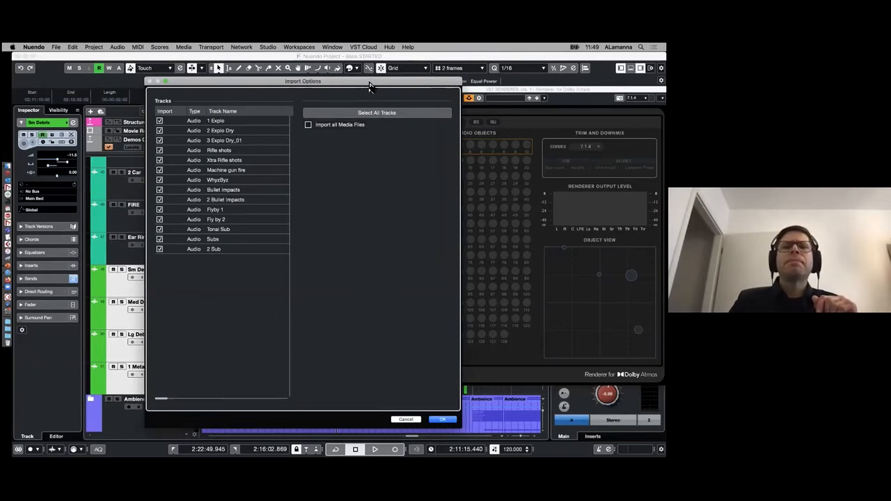
pyautogui.moveTo(369, 85); pyautogui.dragTo(298, 70)
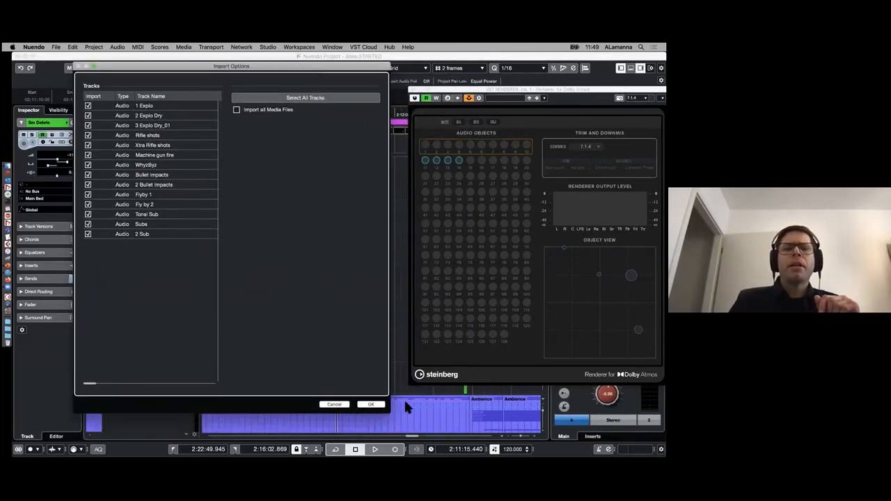
pyautogui.click(371, 407)
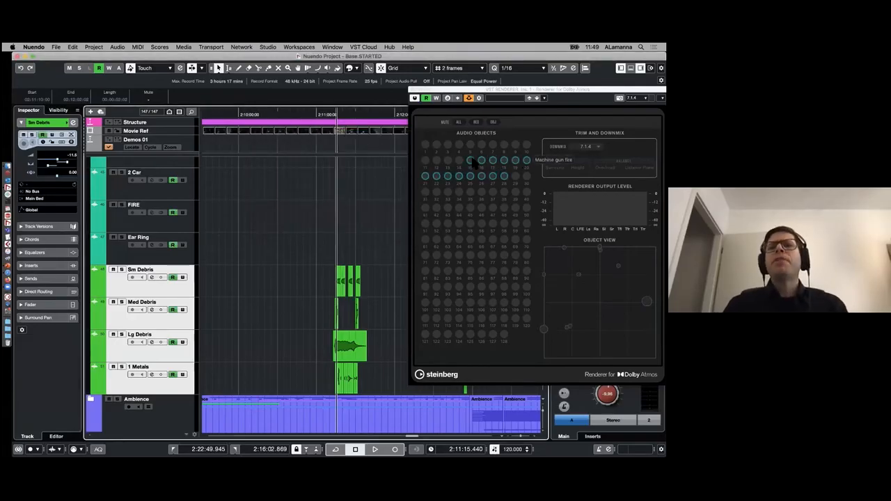
# - Examine the imported Atmos_Master folder, its Effects subfolder and the 1 Explo clip in the track list
pyautogui.scroll(-15, 293, 277)
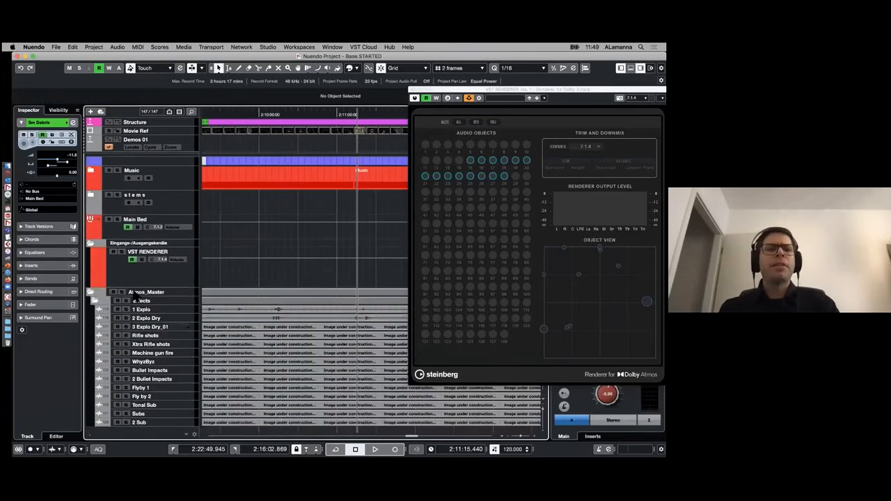
pyautogui.click(124, 294)
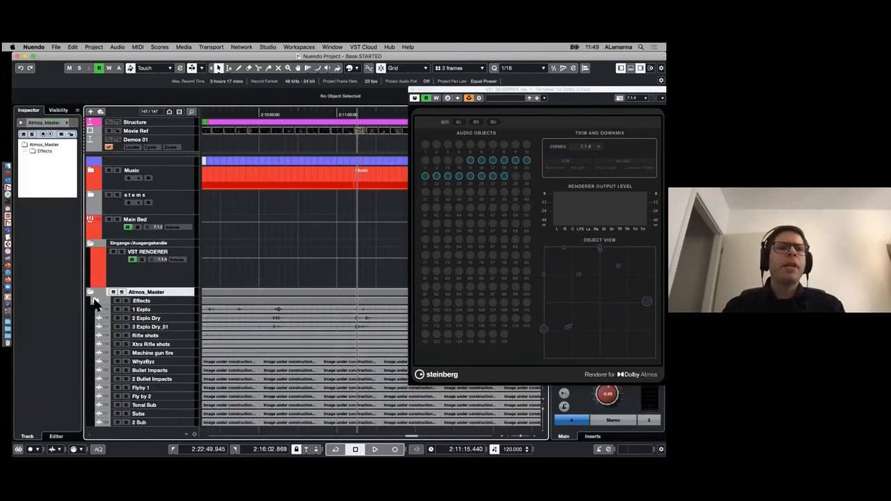
pyautogui.click(94, 301)
pyautogui.click(94, 414)
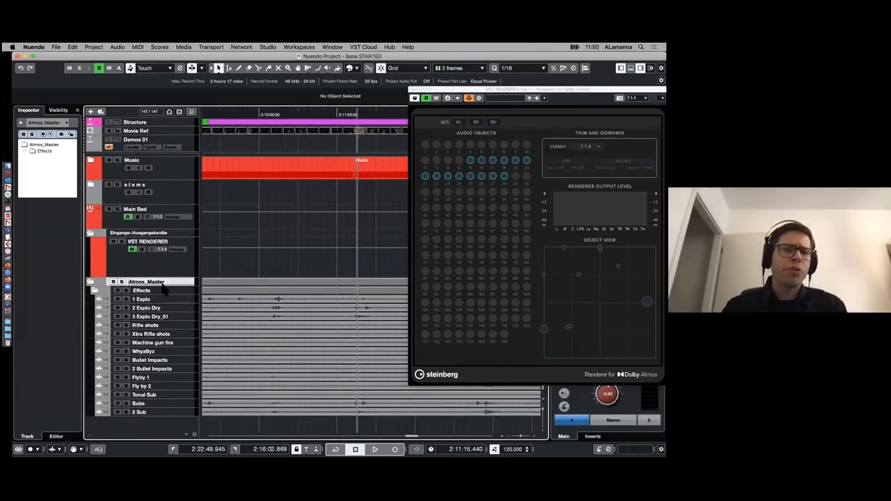
pyautogui.click(240, 300)
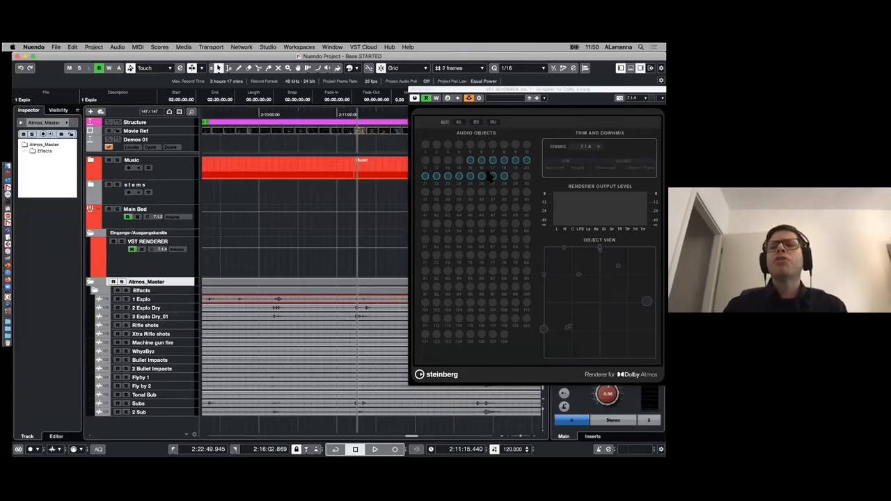
# - Clear the clip selection, play the project to check the imported objects in the renderer, and stop playback
pyautogui.click(401, 234)
pyautogui.press('space')
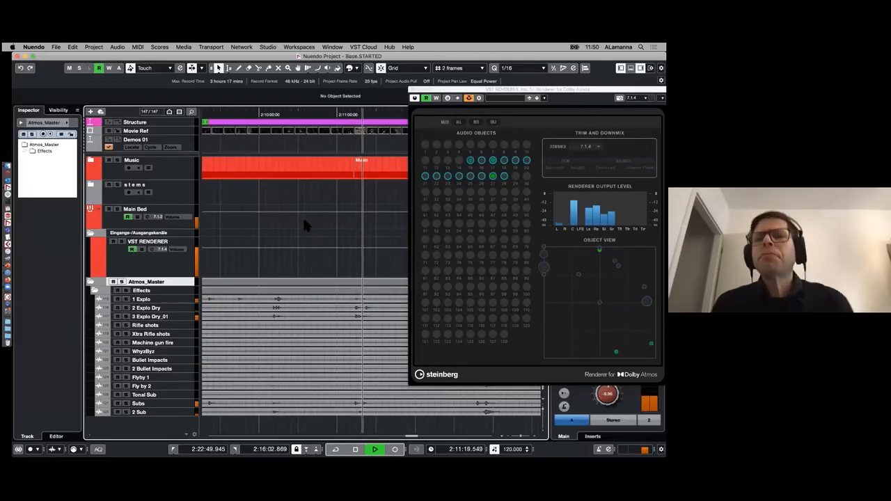
pyautogui.press('space')
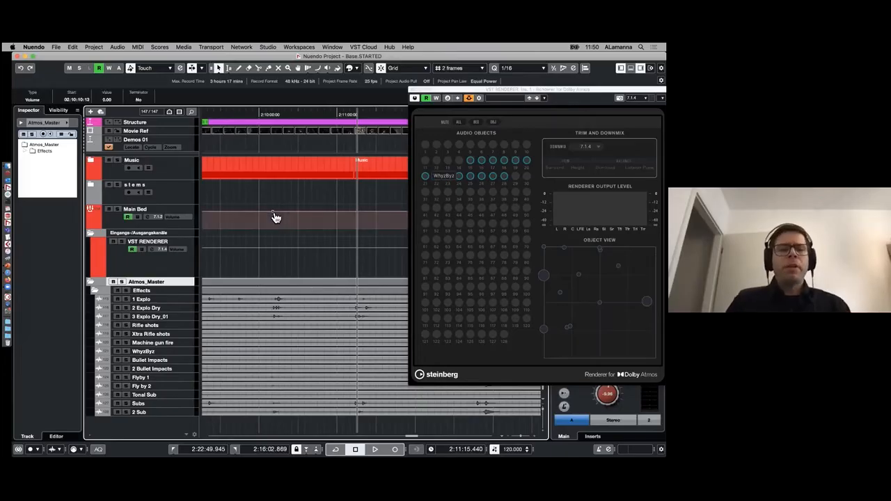
# - Add a bed below the imported objects in ADM Authoring and assign Main Bed as its source track
pyautogui.hotkey('alt', 'a')
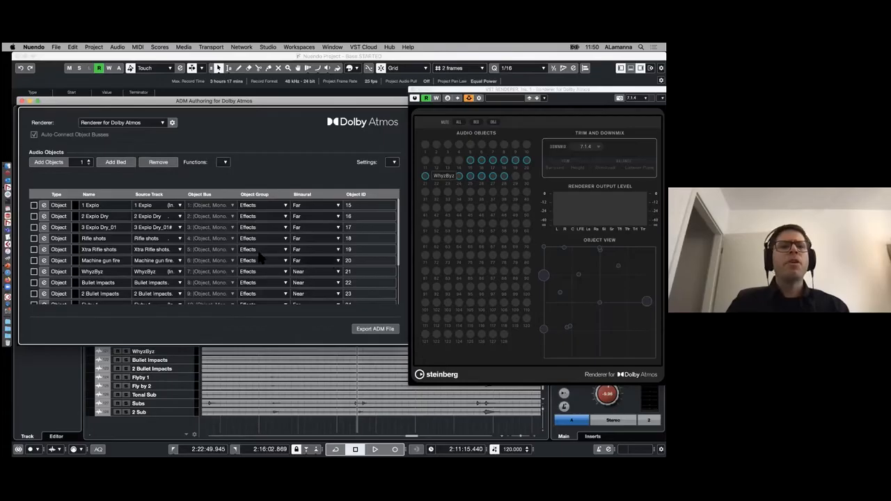
pyautogui.scroll(-5, 325, 258)
pyautogui.click(179, 299)
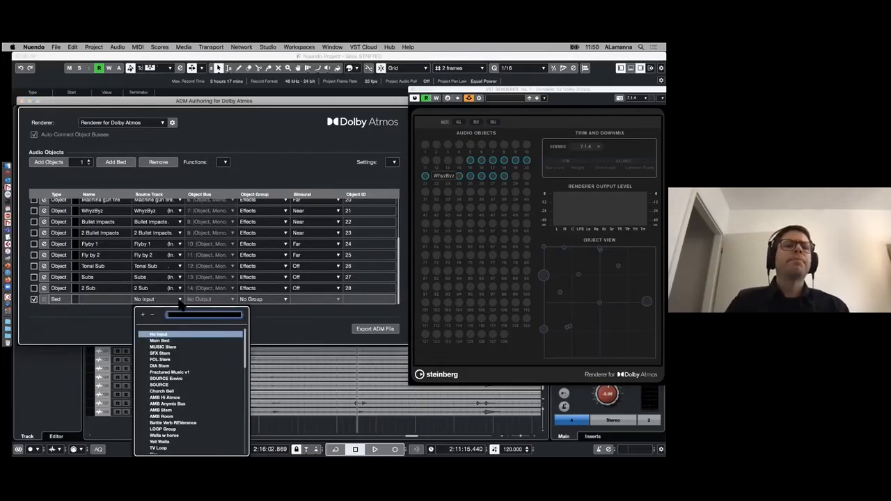
pyautogui.click(202, 315)
# - Create Atmos objects in ADM Authoring from the Sm Debris, Med Debris, Lg Debris and 1 Metals tracks
pyautogui.moveTo(238, 99); pyautogui.dragTo(586, 178)
pyautogui.click(308, 223)
pyautogui.scroll(1, 307, 223)
pyautogui.scroll(2, 322, 236)
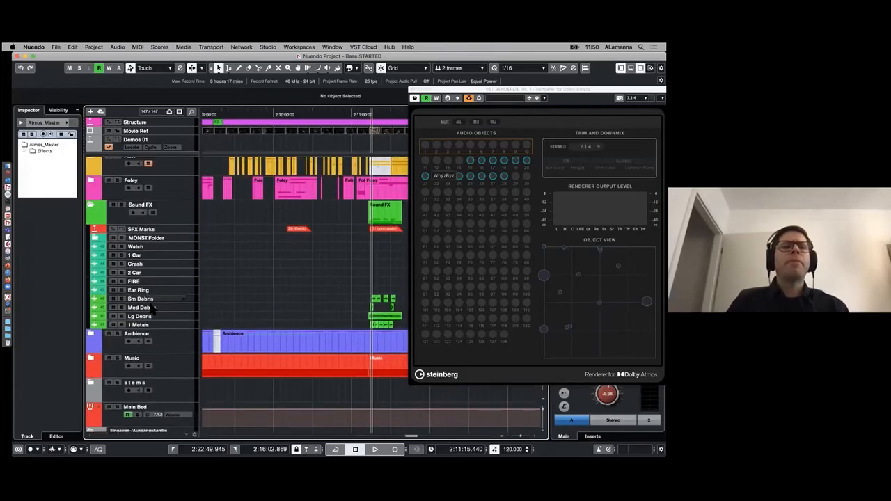
pyautogui.click(151, 298)
pyautogui.keyDown('shift'); pyautogui.click(150, 323); pyautogui.keyUp('shift')
pyautogui.press('super+shift+a')
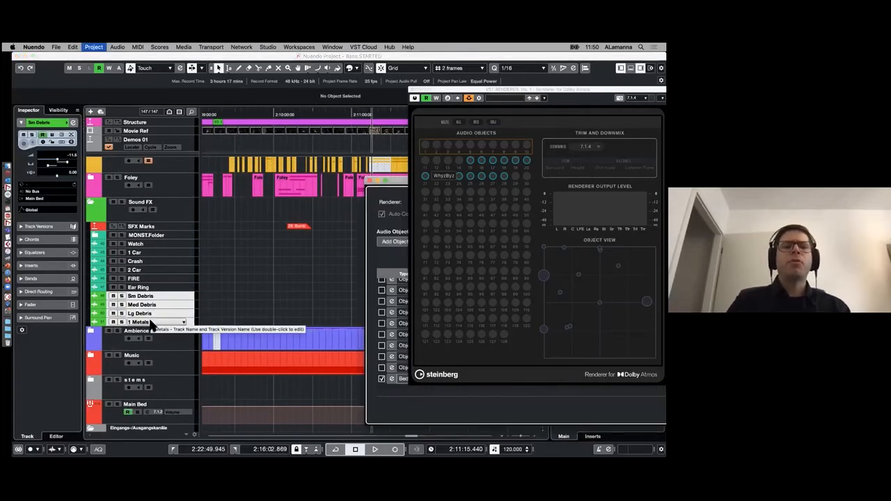
pyautogui.moveTo(404, 181); pyautogui.dragTo(61, 91)
pyautogui.click(232, 153)
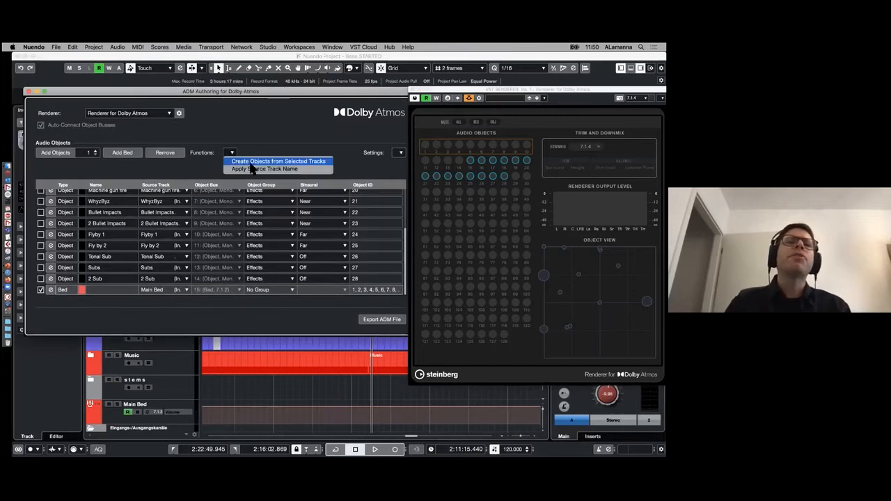
pyautogui.click(278, 169)
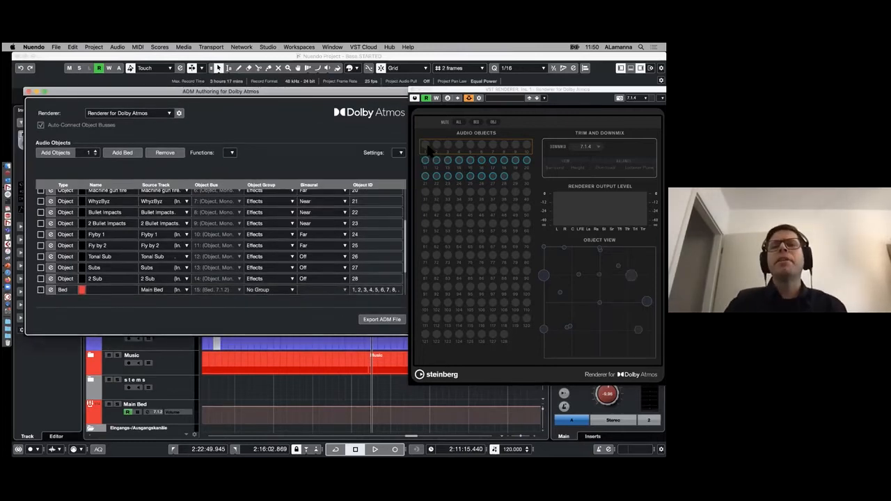
# - Set the locators to the full-length MIX event on the Structure track and turn on cycle
pyautogui.moveTo(356, 90); pyautogui.dragTo(346, 230)
pyautogui.moveTo(449, 89); pyautogui.dragTo(517, 138)
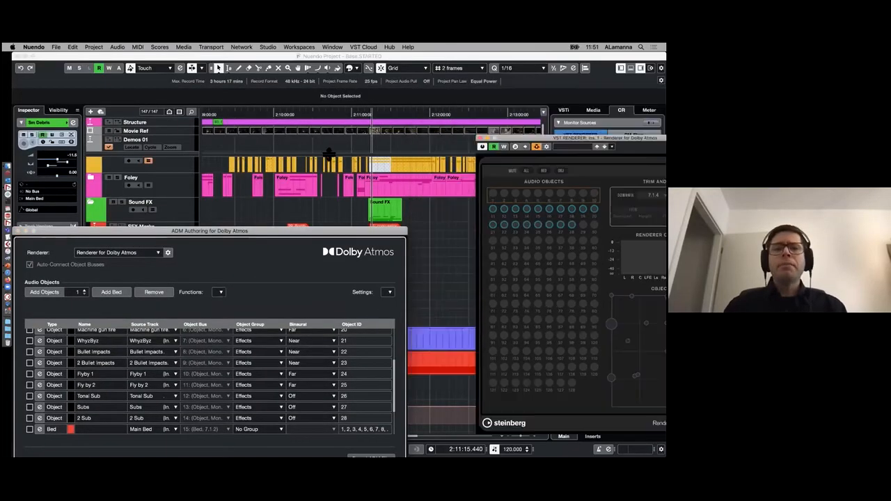
pyautogui.click(348, 183)
pyautogui.press('g')
pyautogui.press('g')
pyautogui.press('g')
pyautogui.press('g')
pyautogui.press('g')
pyautogui.moveTo(529, 123); pyautogui.dragTo(282, 124)
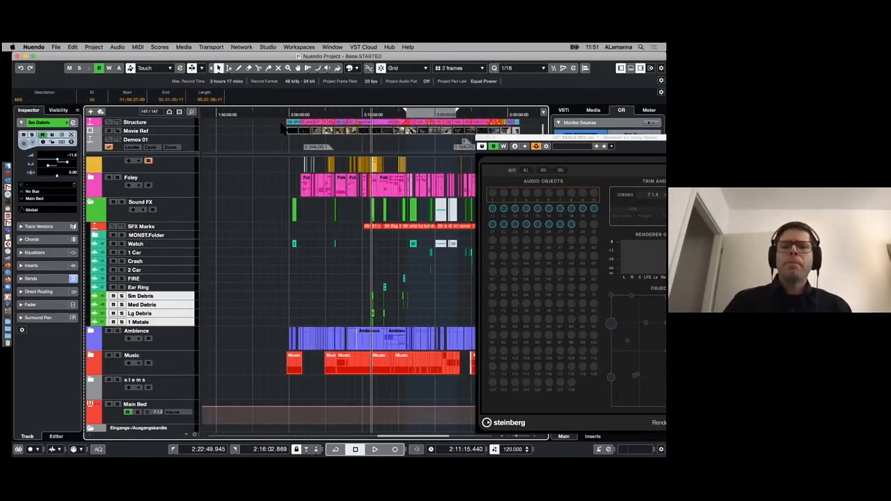
pyautogui.press('p')
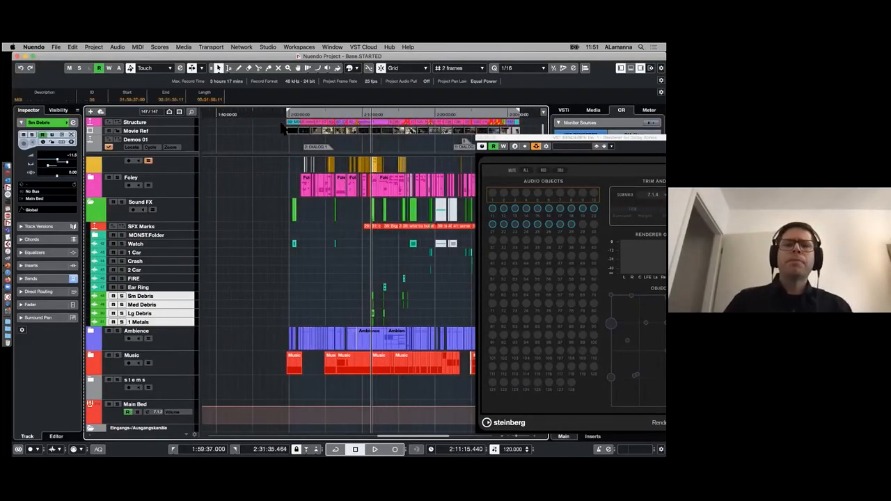
pyautogui.click(335, 449)
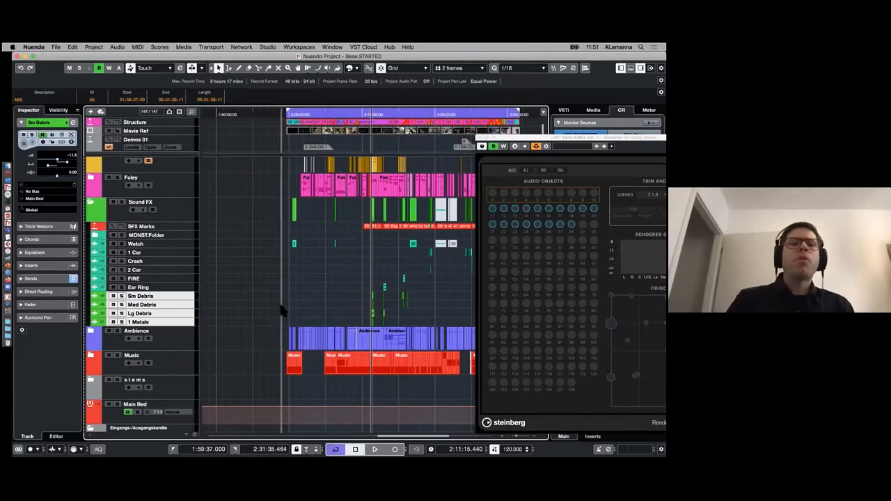
# - Start an ADM file export for the authored bed and objects, cancel it, and close ADM Authoring
pyautogui.hotkey('alt', 'a')
pyautogui.moveTo(315, 233); pyautogui.dragTo(322, 92)
pyautogui.click(381, 319)
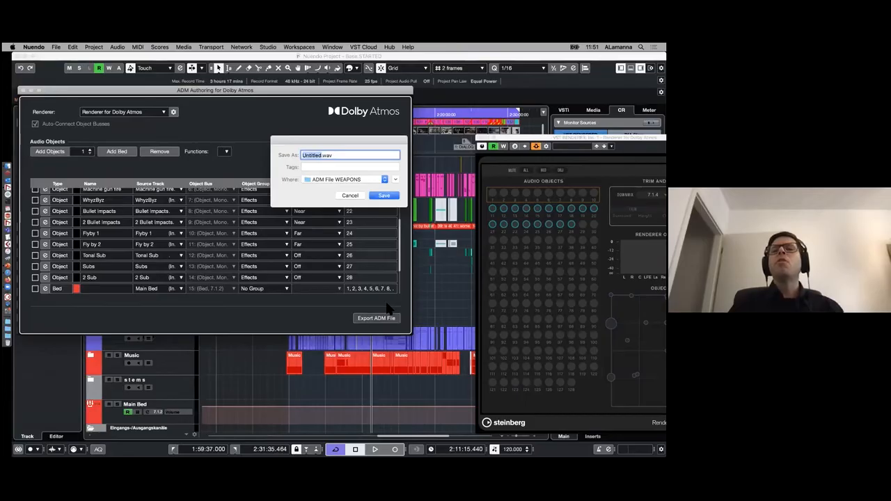
pyautogui.click(350, 197)
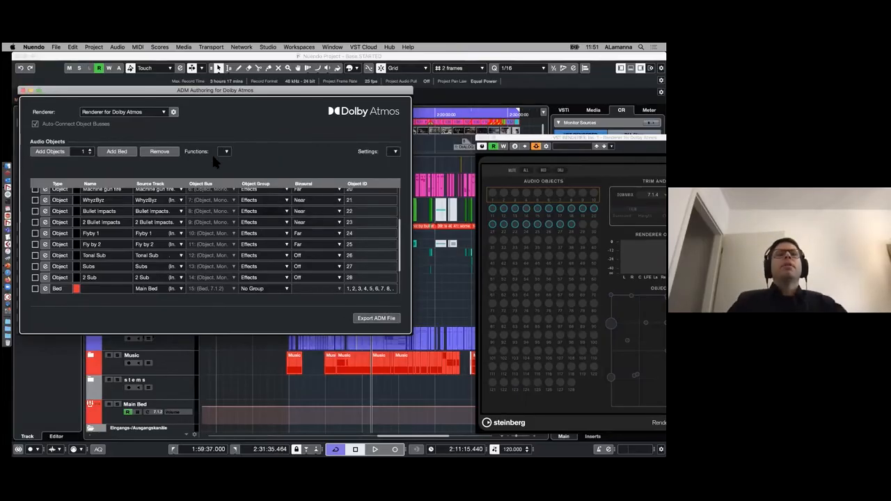
pyautogui.moveTo(97, 90); pyautogui.dragTo(99, 92)
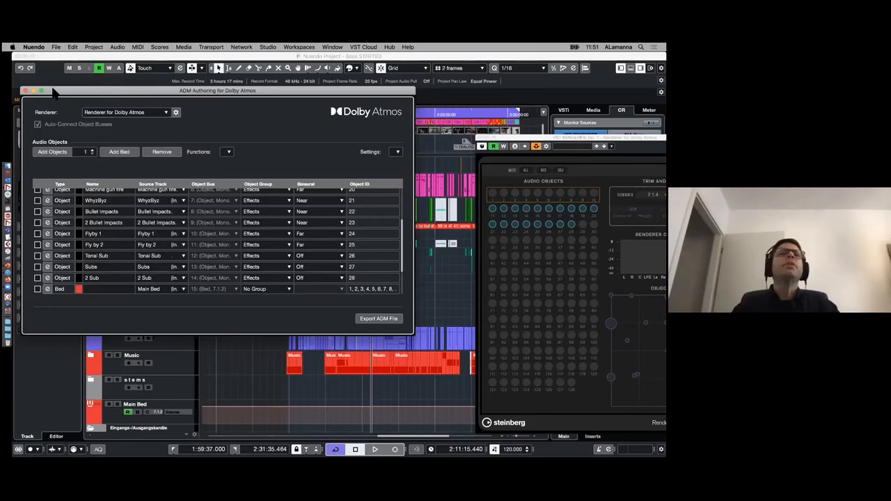
pyautogui.moveTo(60, 95); pyautogui.dragTo(63, 103)
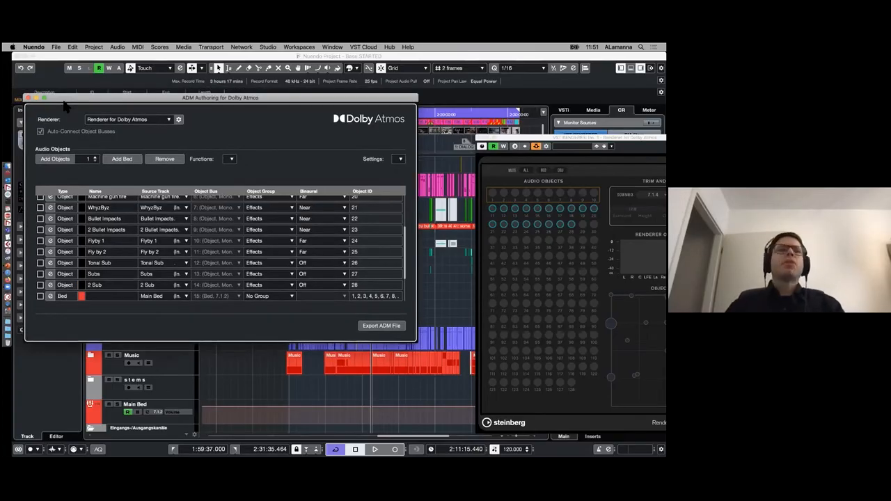
pyautogui.click(27, 97)
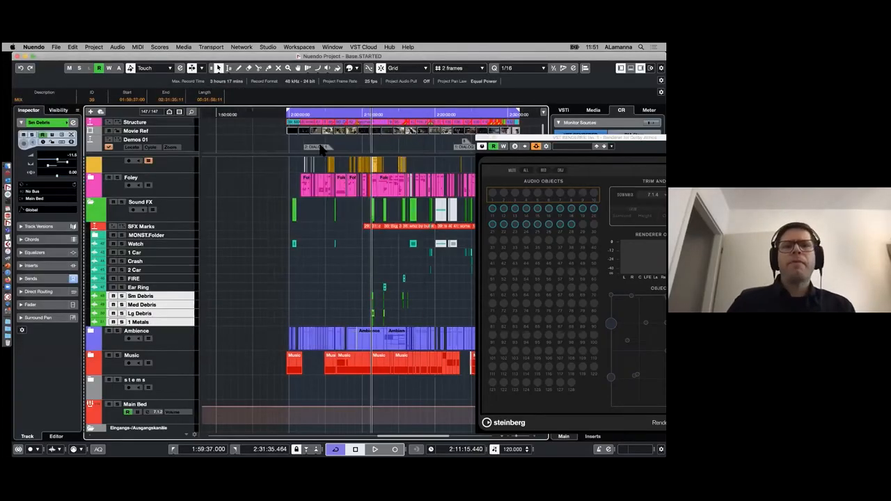
pyautogui.moveTo(542, 138); pyautogui.dragTo(376, 102)
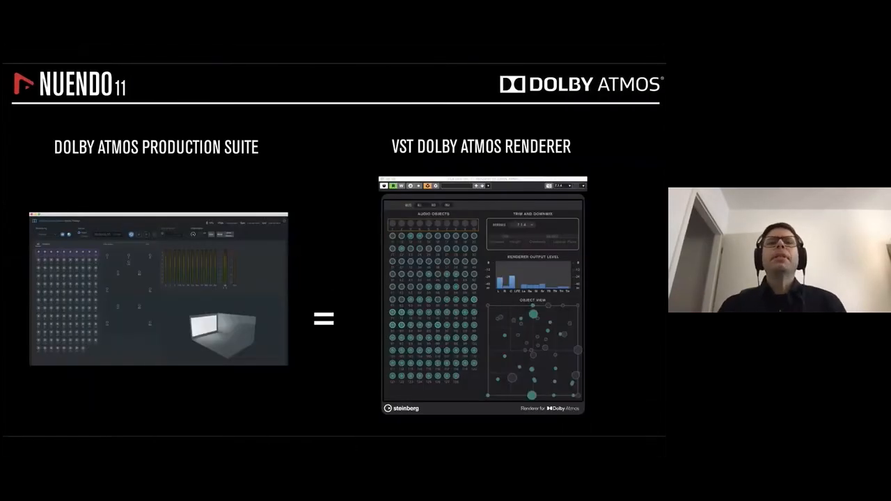
pyautogui.press('Right')
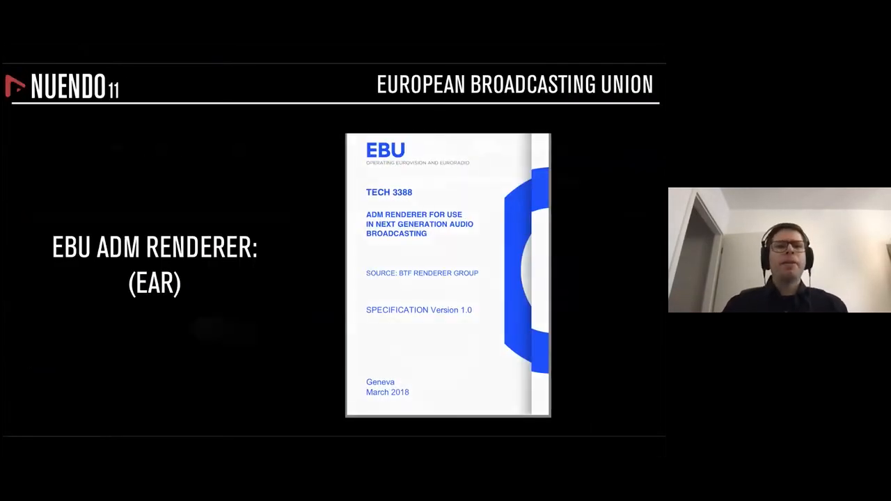
pyautogui.press('Left')
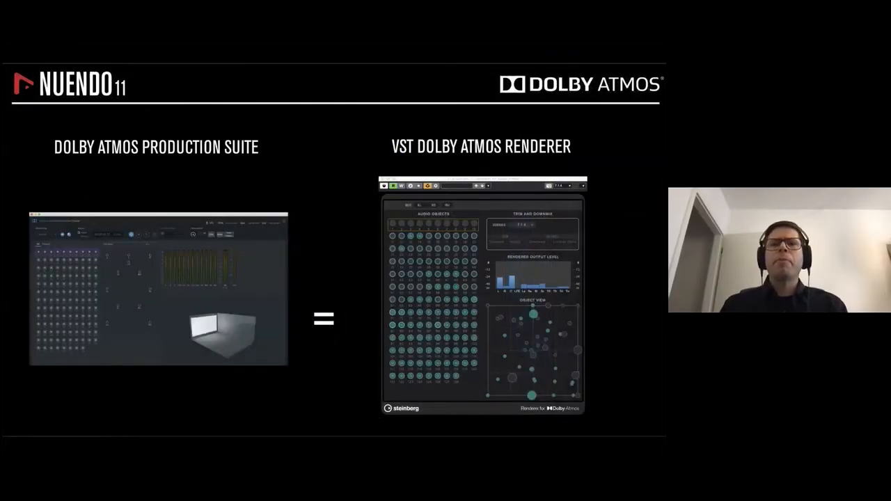
pyautogui.press('Left')
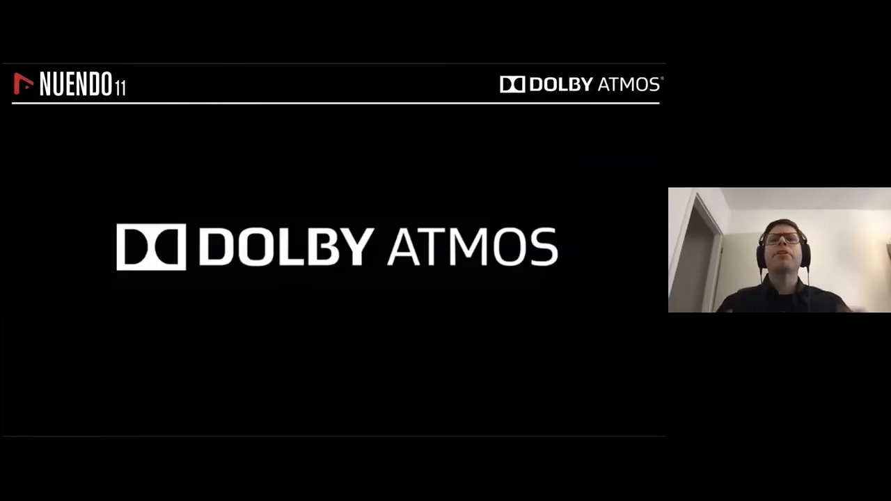
pyautogui.press('Left')
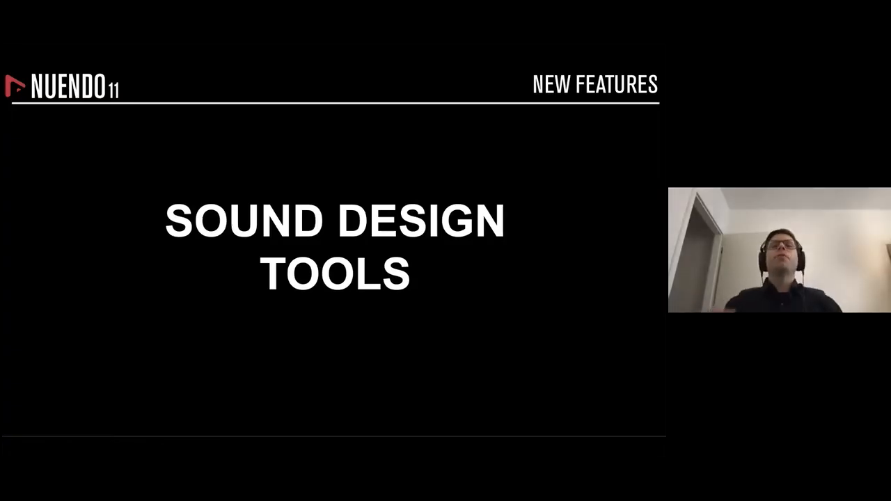
pyautogui.press('Right')
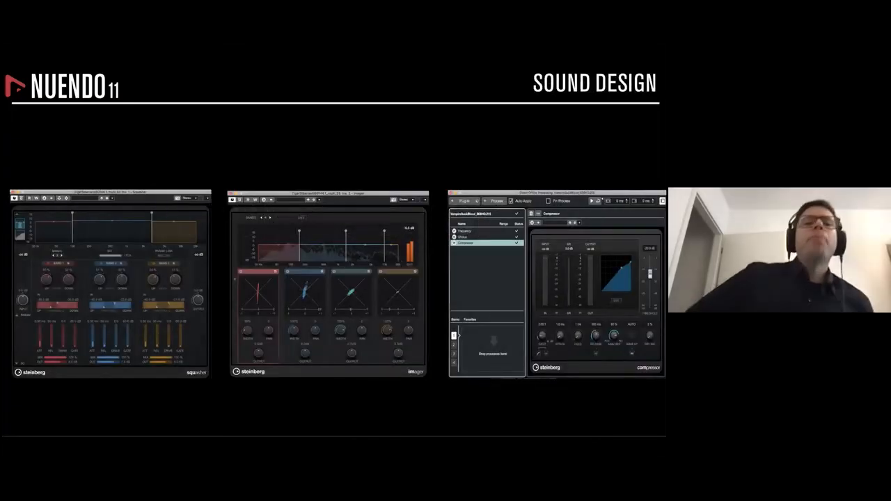
pyautogui.press('Right')
pyautogui.press('Right')
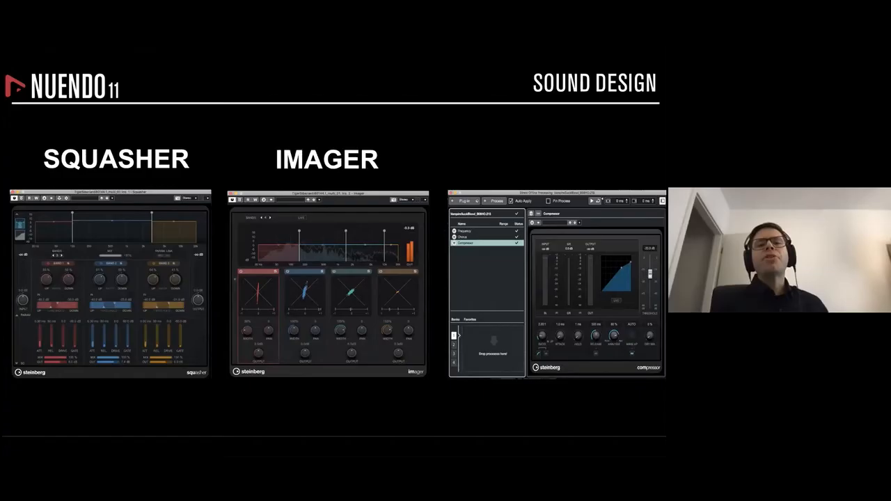
pyautogui.press('Right')
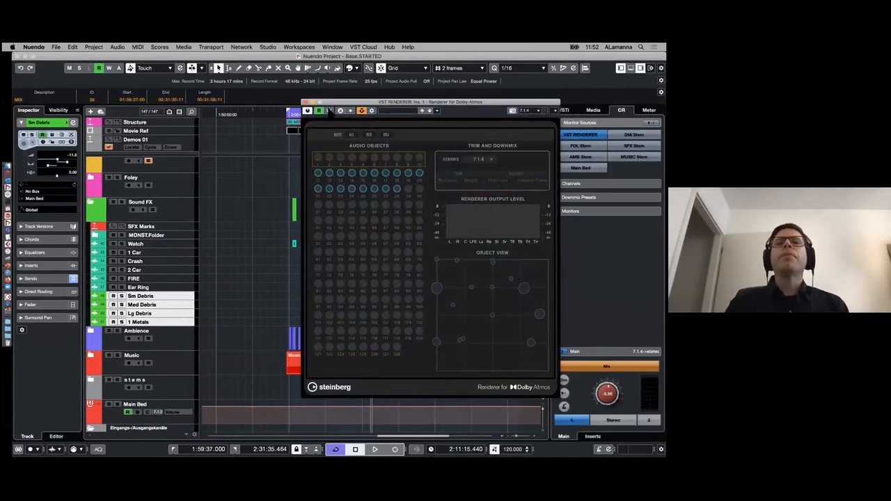
# - Close the renderer window, then open the recent project N11.SoundFX.1 from the Steinberg Hub and activate it
pyautogui.click(305, 102)
pyautogui.click(389, 46)
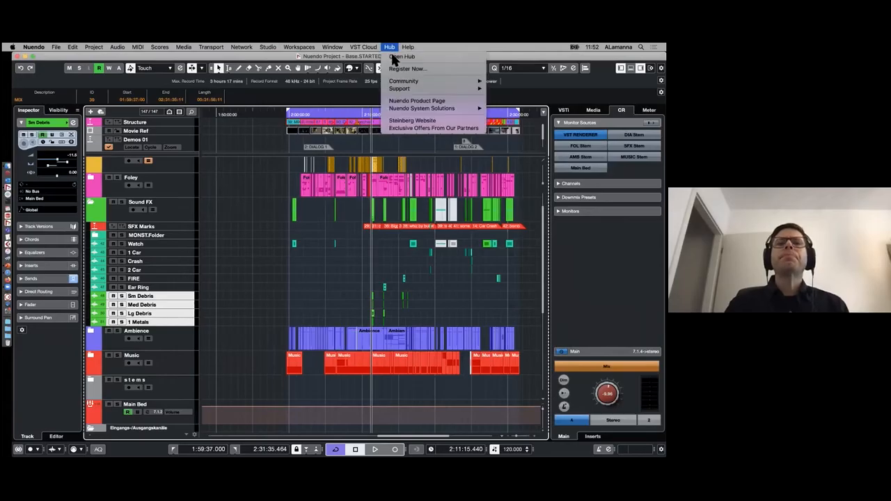
pyautogui.click(392, 58)
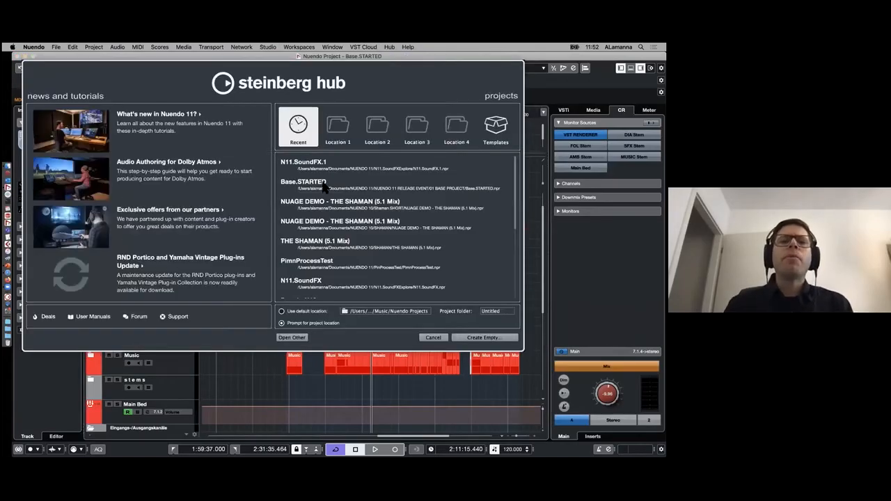
pyautogui.click(318, 164)
pyautogui.click(497, 338)
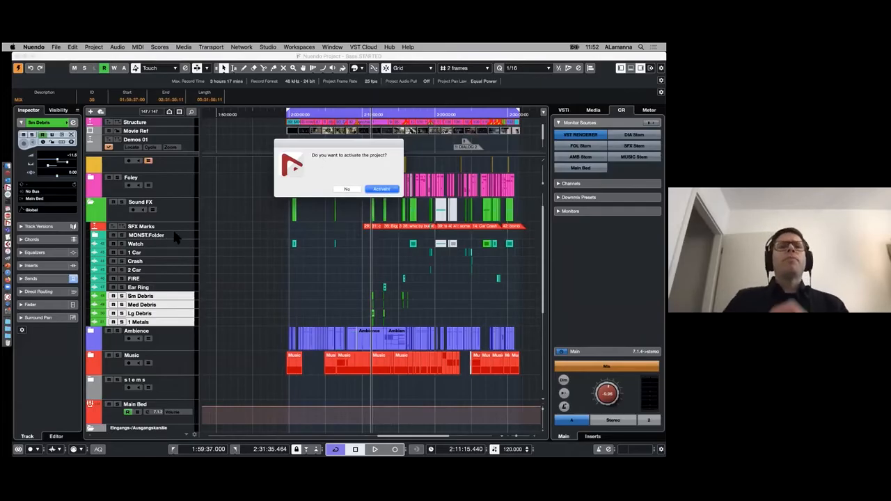
pyautogui.press('Return')
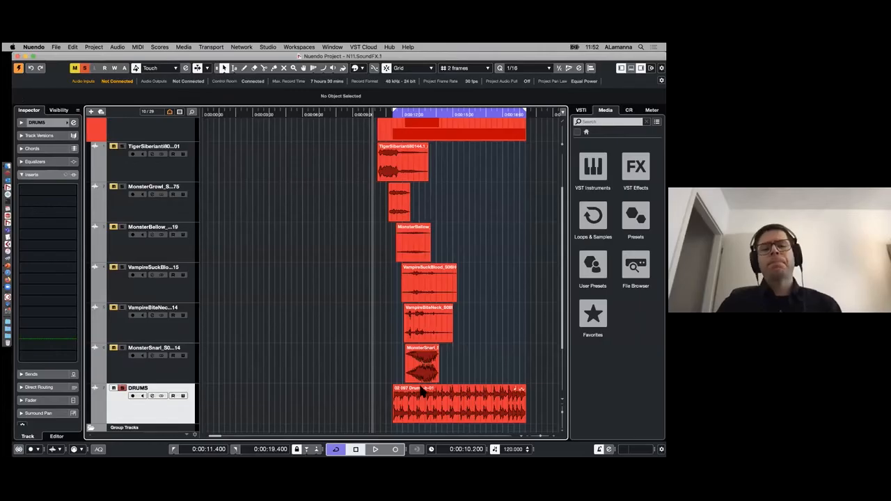
# - Place the cursor just before the DRUMS clip, display the Control Room, and play the clip briefly to hear it unprocessed
pyautogui.click(449, 394)
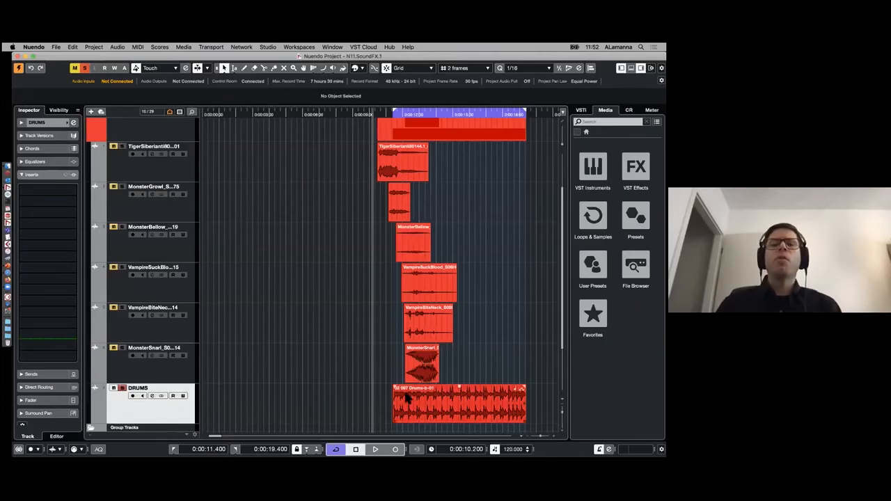
pyautogui.click(391, 111)
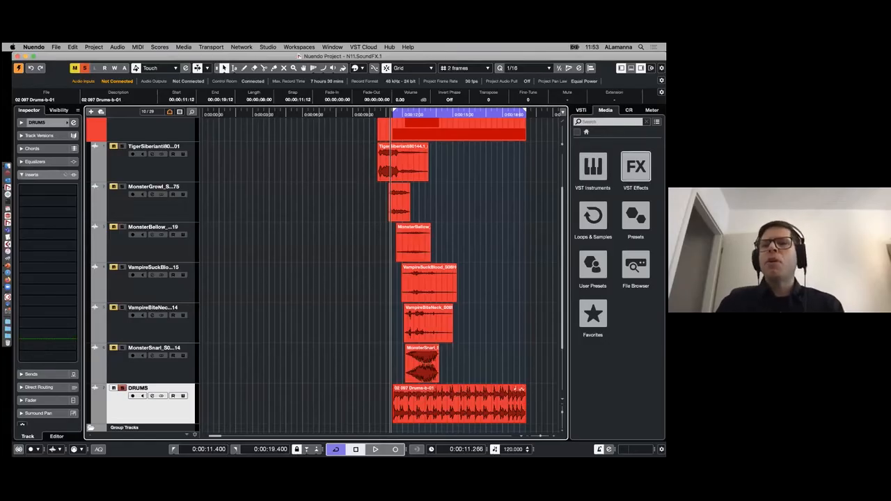
pyautogui.click(628, 110)
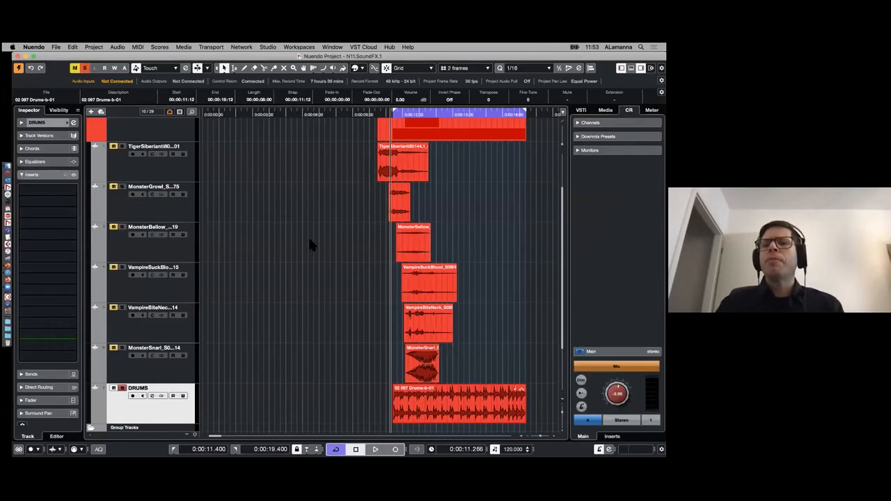
pyautogui.click(448, 347)
pyautogui.press('space')
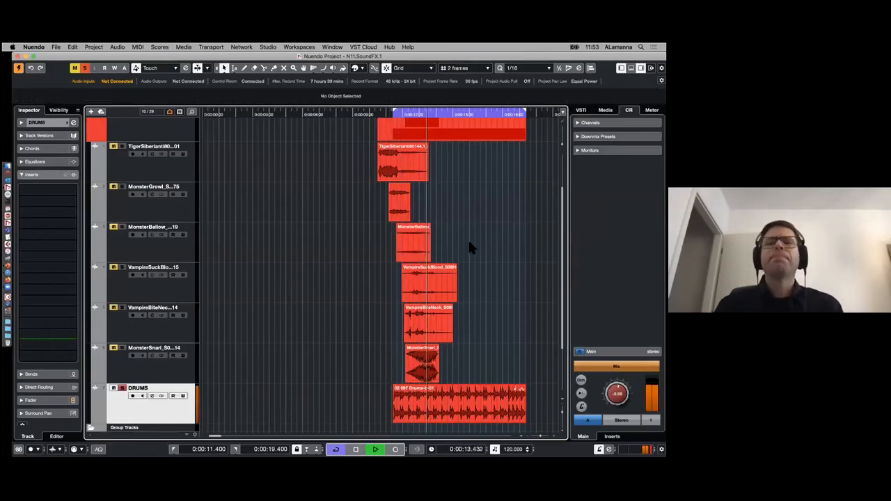
pyautogui.press('space')
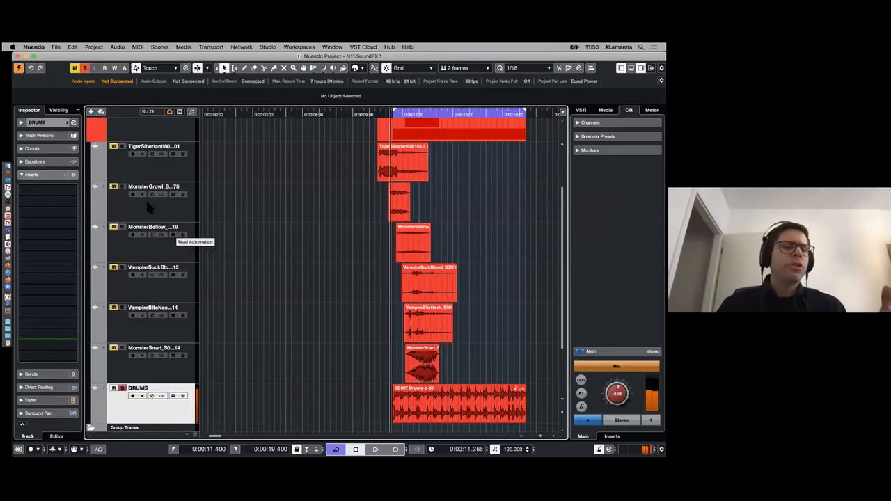
# - Insert the Squasher effect in the first insert slot of the DRUMS track
pyautogui.click(73, 191)
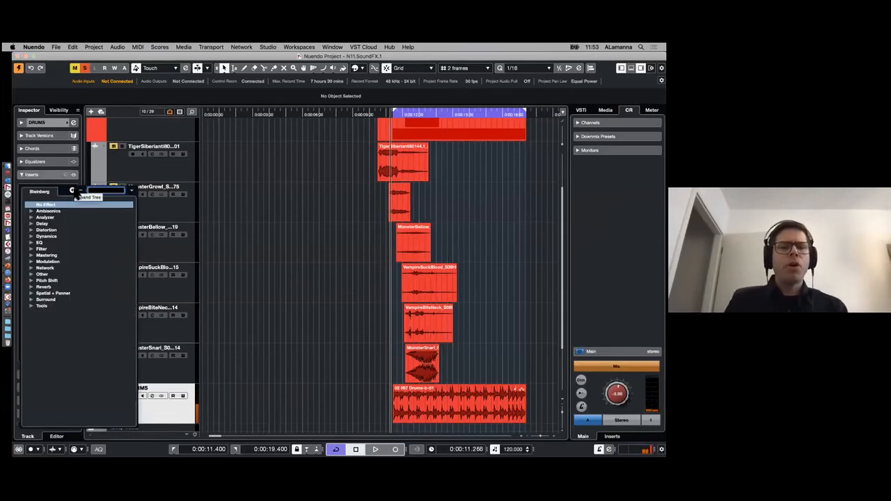
pyautogui.write('squ')
pyautogui.press('Return')
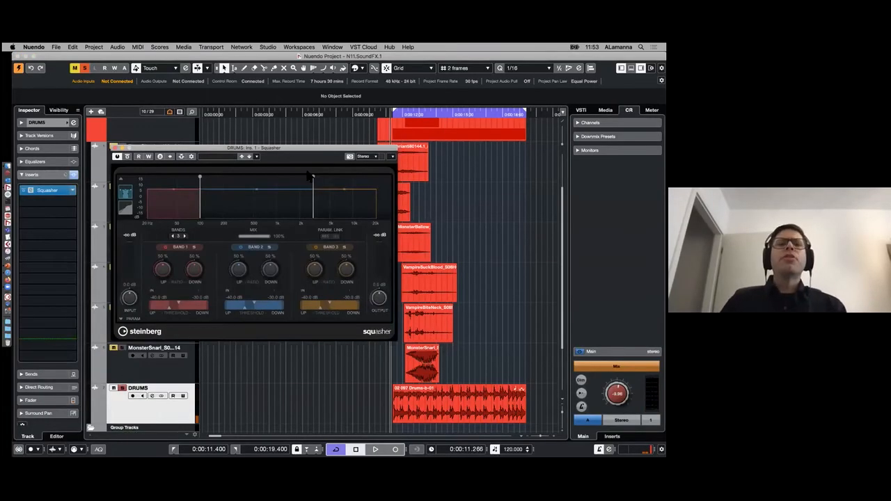
pyautogui.moveTo(298, 150); pyautogui.dragTo(340, 99)
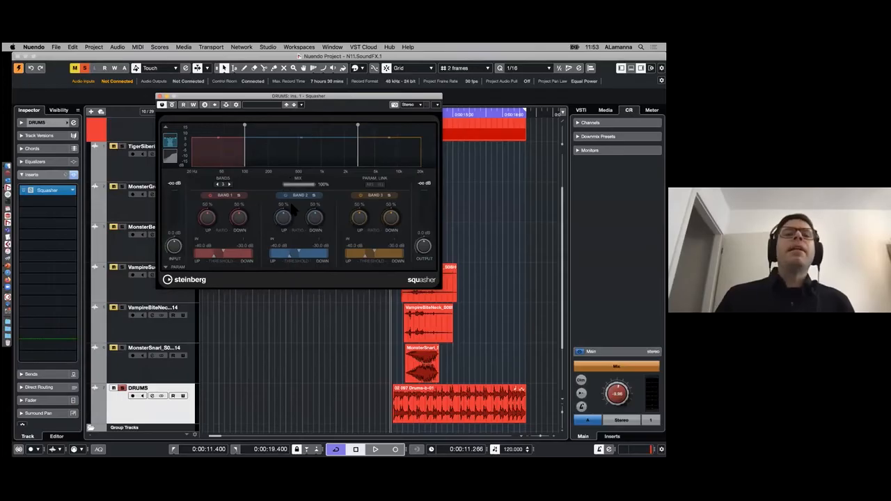
# - Set Squasher's Band 2 ratios to 66% Up and 34% Down and Band 3's Up ratio to 34%, and expand the additional band parameters
pyautogui.moveTo(291, 222); pyautogui.dragTo(361, 233)
pyautogui.moveTo(348, 99); pyautogui.dragTo(360, 131)
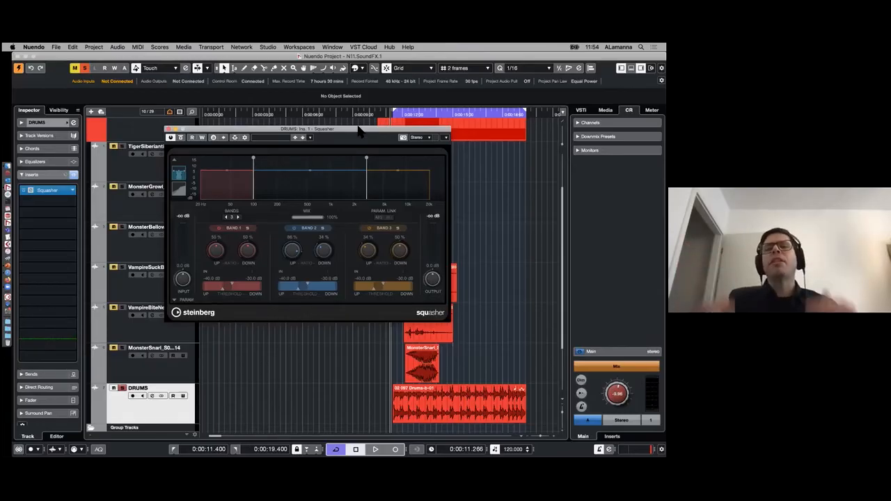
pyautogui.moveTo(359, 129); pyautogui.dragTo(369, 117)
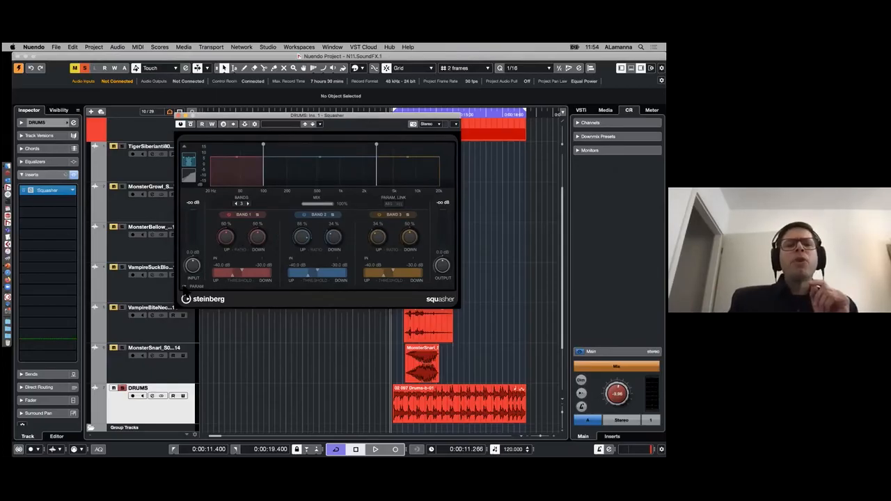
pyautogui.click(190, 287)
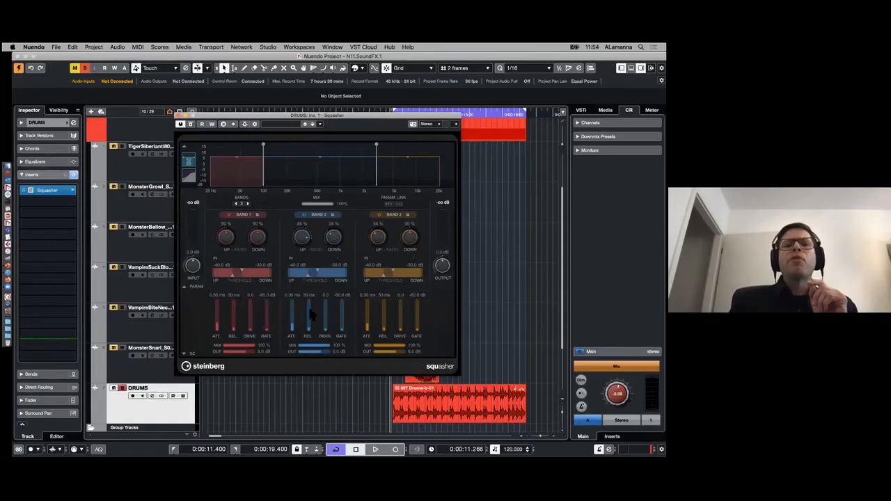
# - Expand Squasher's side-chain section and raise the thresholds of all three bands, with Down at -2.6, -13.3 and -14.6 dB
pyautogui.click(185, 353)
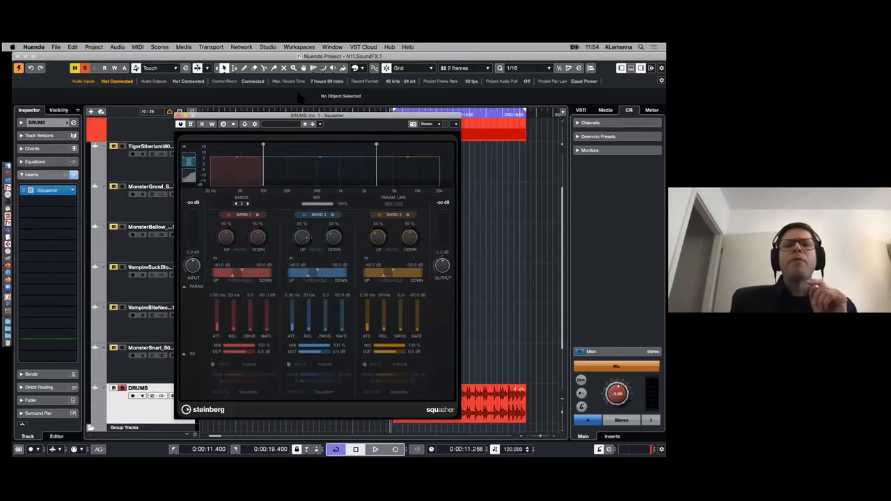
pyautogui.moveTo(344, 119); pyautogui.dragTo(347, 86)
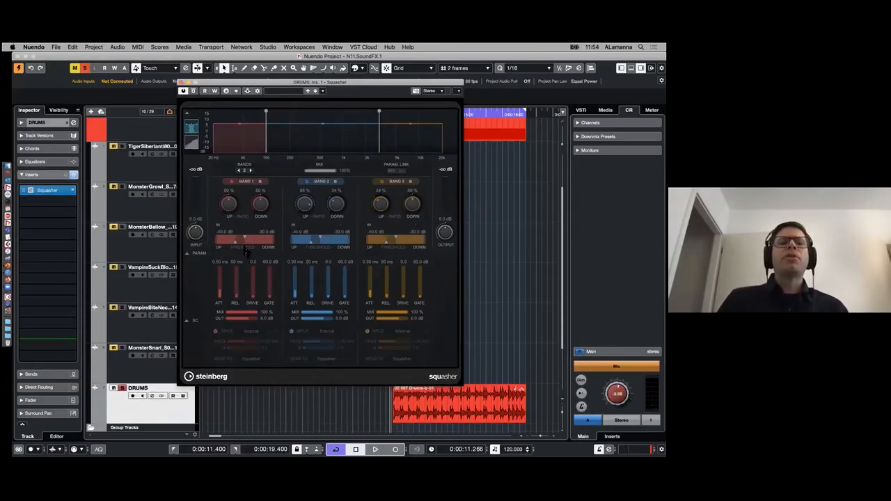
pyautogui.moveTo(251, 240)
pyautogui.mouseDown()
pyautogui.moveTo(272, 240)
pyautogui.moveTo(249, 244)
pyautogui.mouseUp()
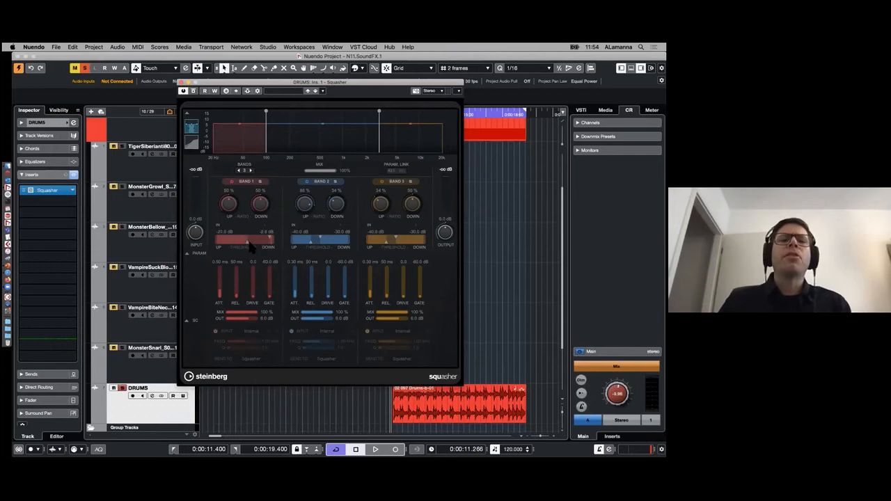
pyautogui.moveTo(322, 238)
pyautogui.mouseDown()
pyautogui.moveTo(339, 240)
pyautogui.moveTo(329, 245)
pyautogui.mouseUp()
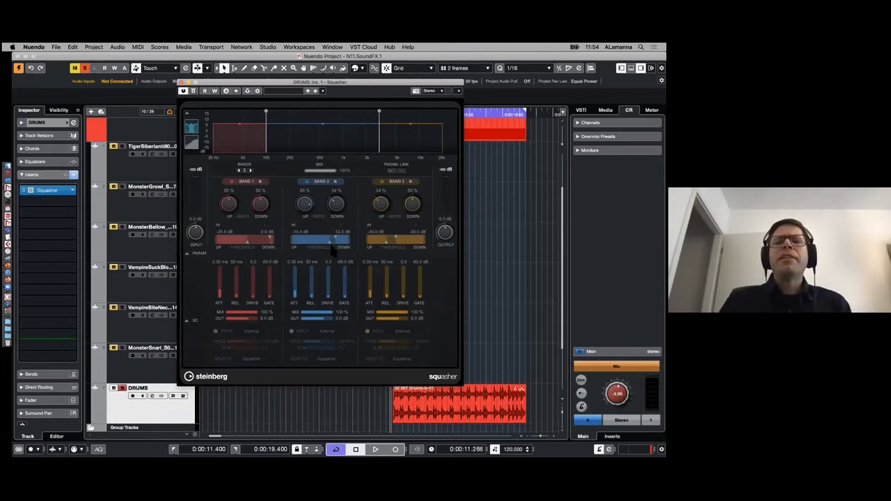
pyautogui.moveTo(397, 238)
pyautogui.mouseDown()
pyautogui.moveTo(416, 241)
pyautogui.moveTo(404, 242)
pyautogui.mouseUp()
# - Set Squasher's Up ratios to 0%, 98% and 73% for Bands 1 to 3, and the Down ratios of Bands 2 and 3 to 27% and 56%
pyautogui.moveTo(383, 201); pyautogui.dragTo(379, 176)
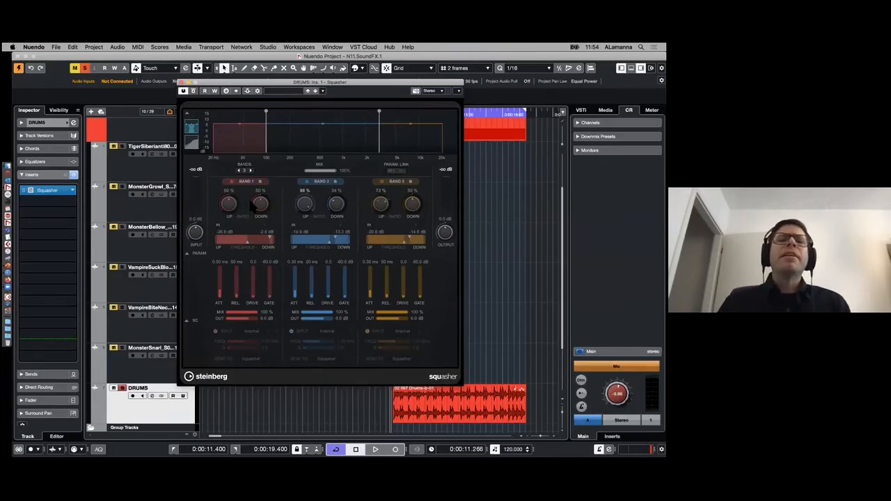
pyautogui.moveTo(234, 205); pyautogui.dragTo(235, 210)
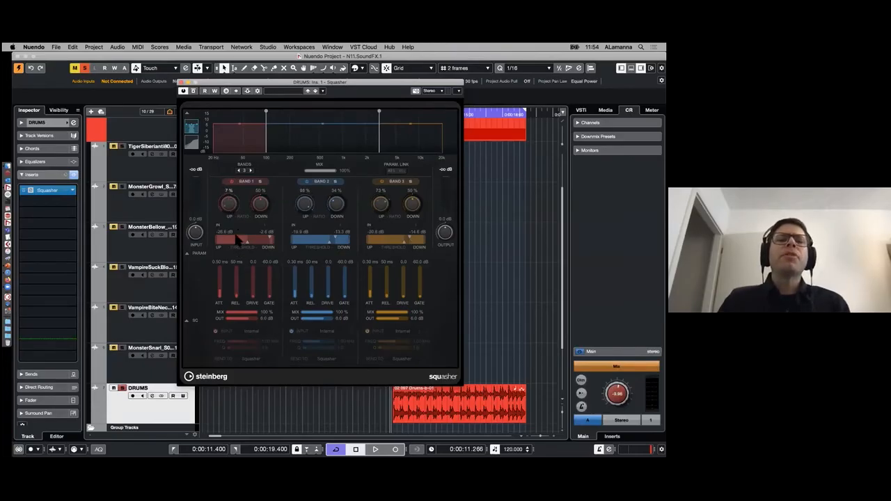
pyautogui.moveTo(412, 203); pyautogui.dragTo(411, 196)
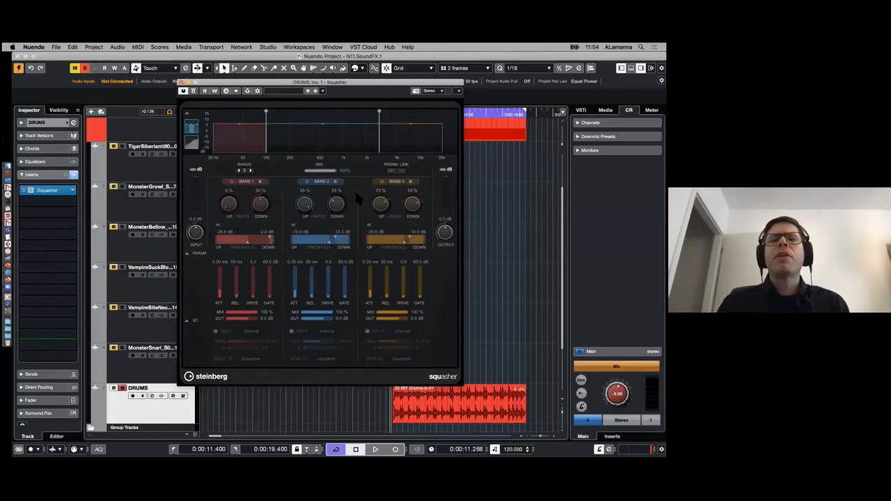
pyautogui.moveTo(339, 201); pyautogui.dragTo(345, 217)
pyautogui.moveTo(407, 212); pyautogui.dragTo(417, 227)
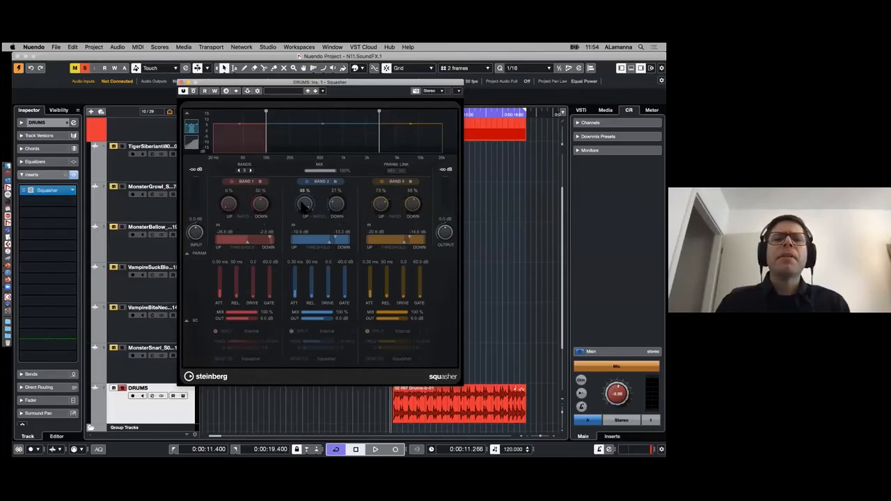
# - Play the looped DRUMS clip briefly to hear it with the Squasher settings
pyautogui.press('space')
pyautogui.moveTo(346, 82); pyautogui.dragTo(335, 129)
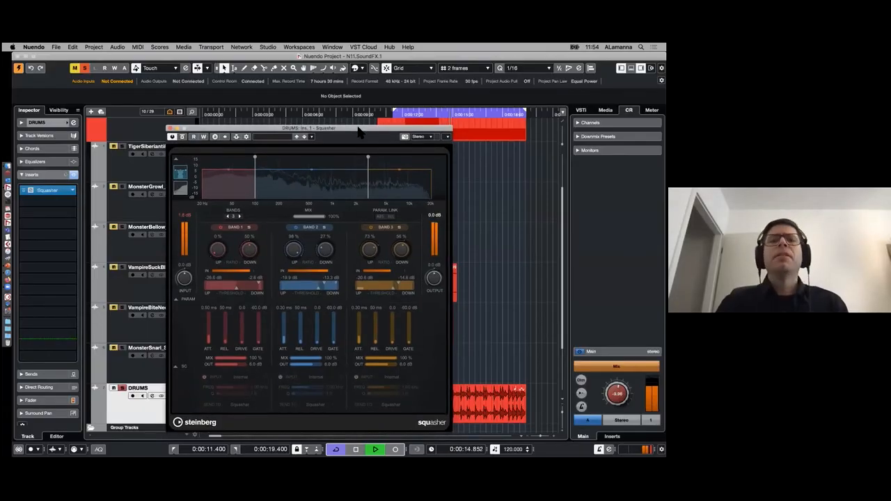
pyautogui.press('space')
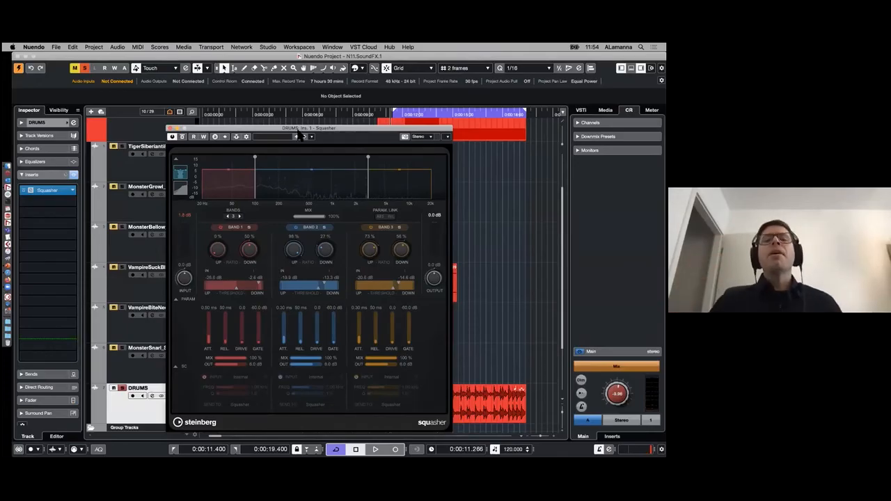
# - Move the Squasher window aside and insert the Imager effect in the second insert slot of the DRUMS track
pyautogui.moveTo(346, 129); pyautogui.dragTo(376, 96)
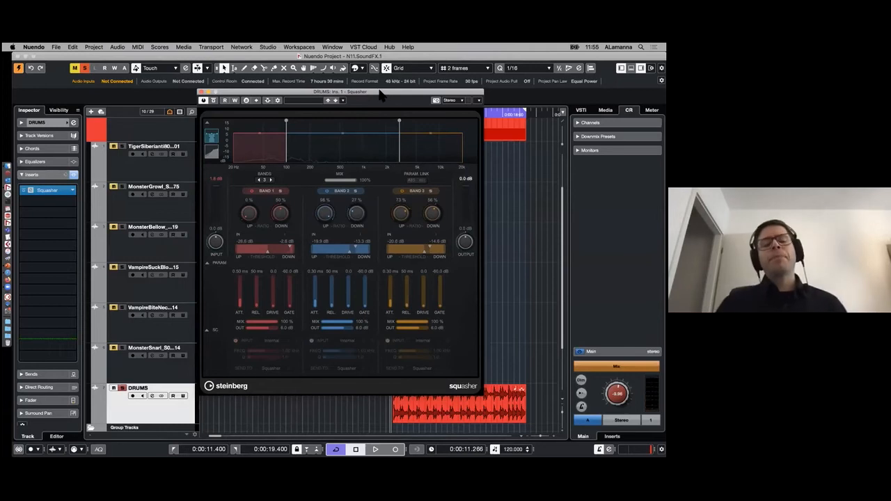
pyautogui.moveTo(378, 94); pyautogui.dragTo(399, 90)
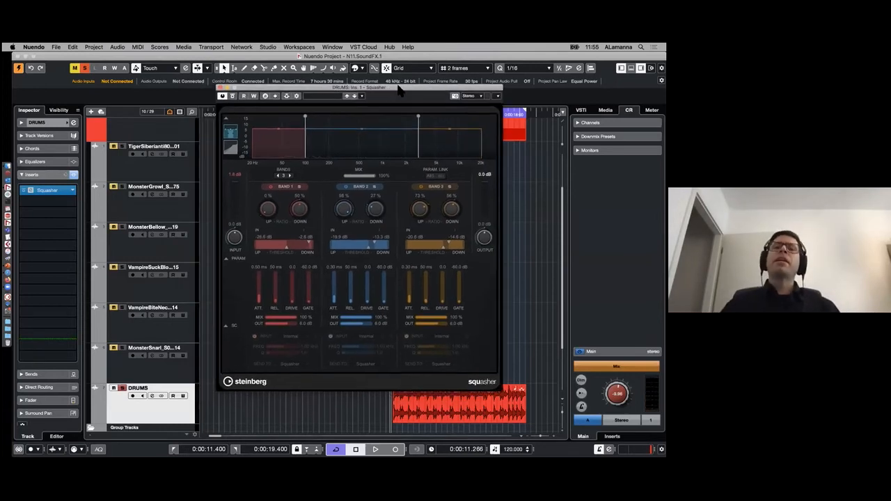
pyautogui.click(74, 202)
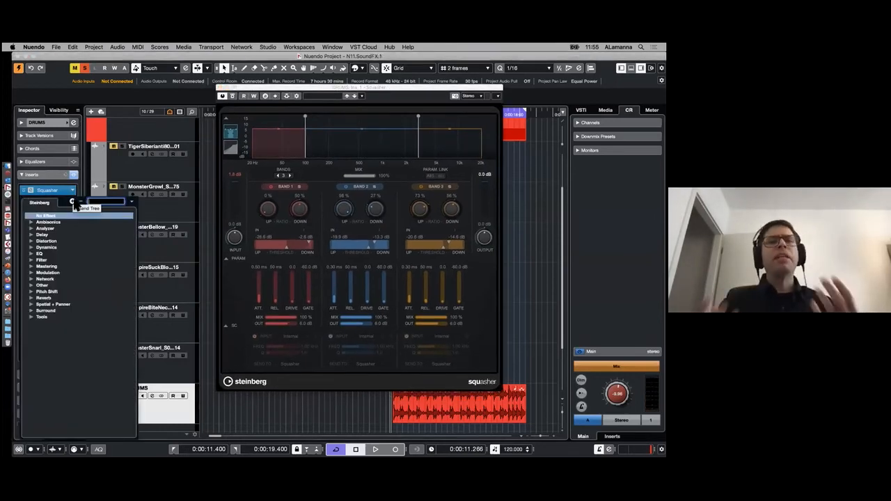
pyautogui.write('imag')
pyautogui.press('Return')
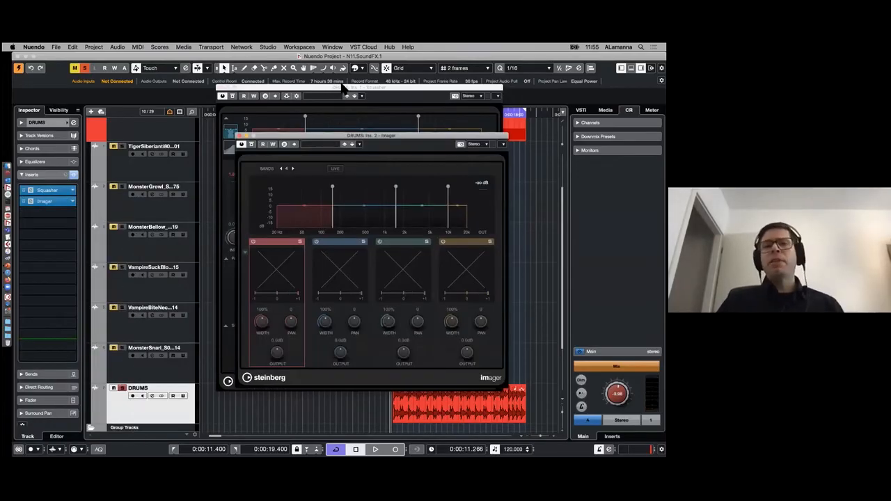
# - Arrange the Squasher and Imager windows so that all of Imager's controls and part of Squasher are in view
pyautogui.click(343, 85)
pyautogui.moveTo(342, 85); pyautogui.dragTo(228, 225)
pyautogui.click(294, 139)
pyautogui.moveTo(293, 138); pyautogui.dragTo(362, 95)
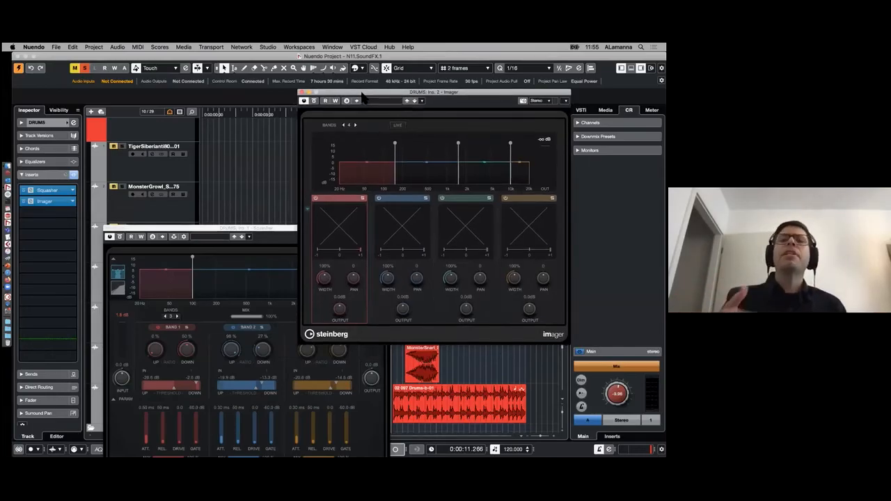
# - In Imager, set the lowest band's width to 0% and the upper two bands' widths to 200%, with outputs of 3.9 dB for band 2 and -1.1 dB for band 3
pyautogui.click(410, 165)
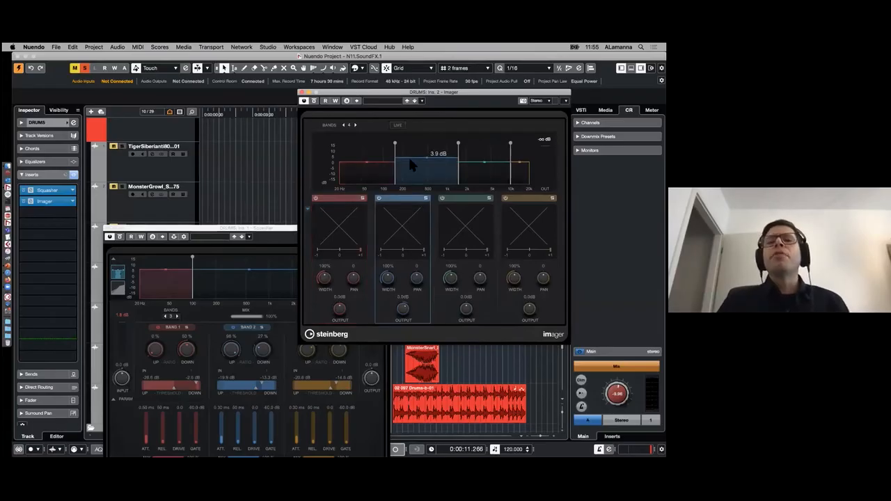
pyautogui.click(363, 204)
pyautogui.moveTo(324, 279); pyautogui.dragTo(359, 385)
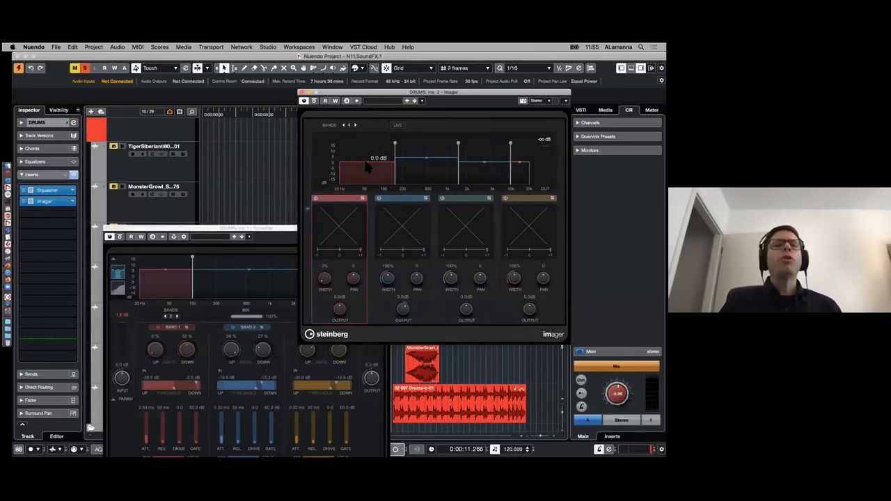
pyautogui.click(502, 175)
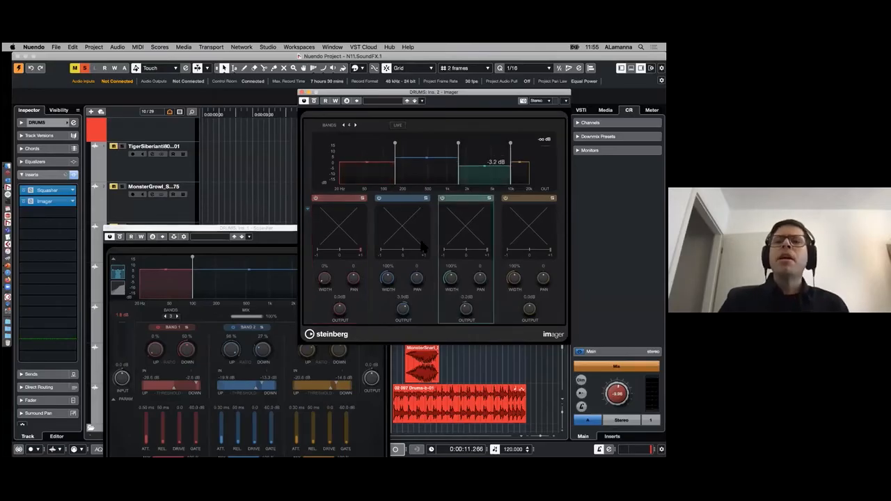
pyautogui.moveTo(516, 278); pyautogui.dragTo(528, 229)
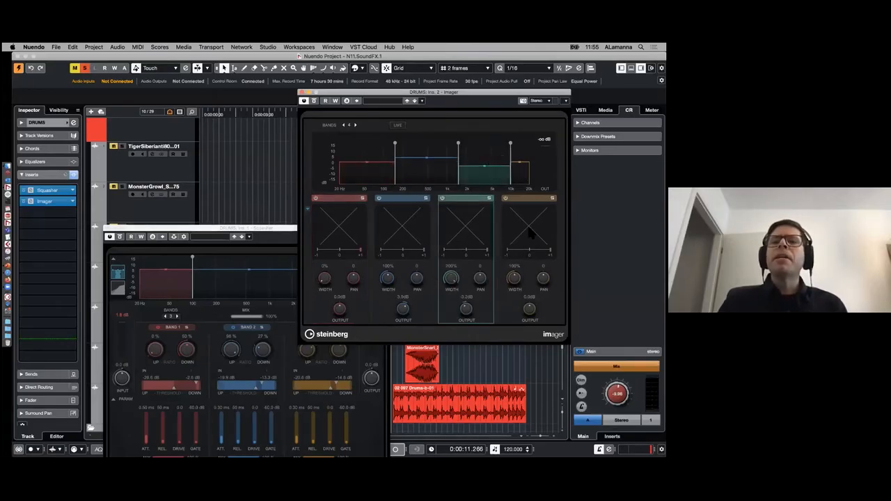
pyautogui.moveTo(483, 165); pyautogui.dragTo(514, 167)
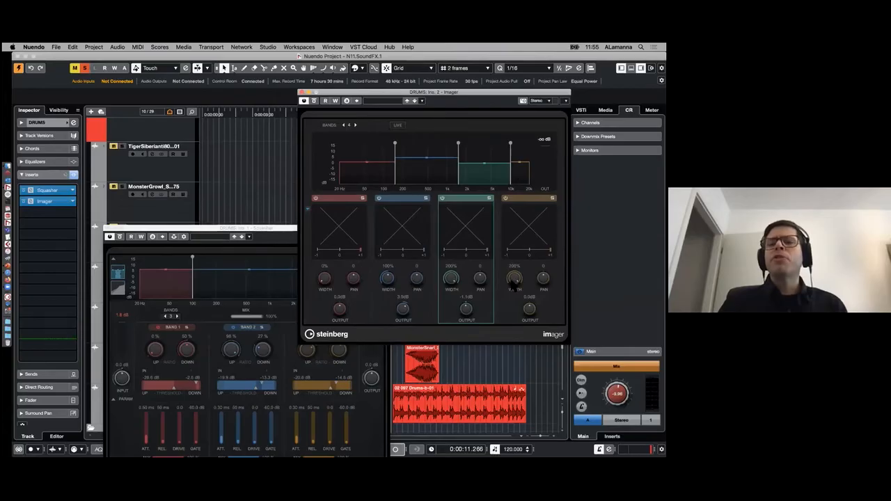
# - Raise the output of Imager's second and third bands, pan the highest band to -19, and play the DRUMS clip briefly
pyautogui.moveTo(458, 174); pyautogui.dragTo(431, 156)
pyautogui.moveTo(510, 173)
pyautogui.mouseDown()
pyautogui.moveTo(485, 151)
pyautogui.moveTo(518, 164)
pyautogui.mouseUp()
pyautogui.press('space')
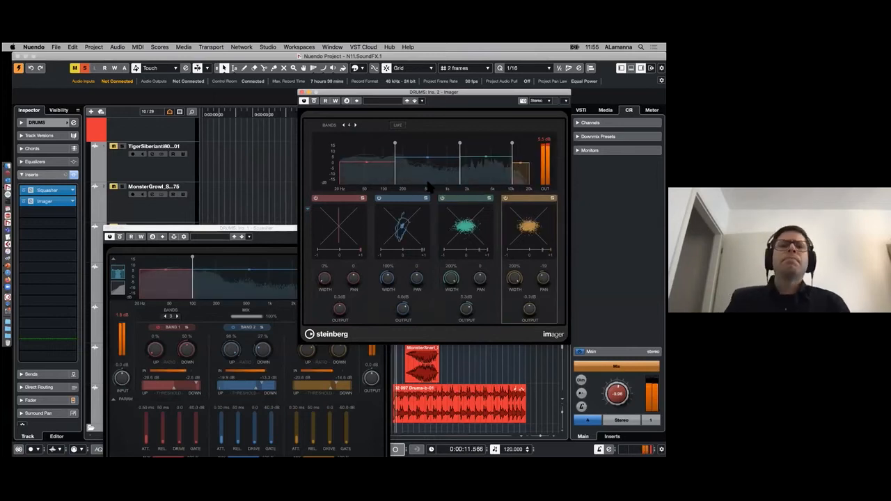
pyautogui.press('space')
# - Lower the outputs of Imager's bands 2, 3 and 4 to -0.7, -0.7 and -1.8 dB, and reduce the Control Room level
pyautogui.moveTo(520, 163); pyautogui.dragTo(486, 163)
pyautogui.moveTo(428, 157); pyautogui.dragTo(428, 162)
pyautogui.moveTo(617, 394)
pyautogui.mouseDown()
pyautogui.moveTo(617, 411)
pyautogui.moveTo(616, 394)
pyautogui.mouseUp()
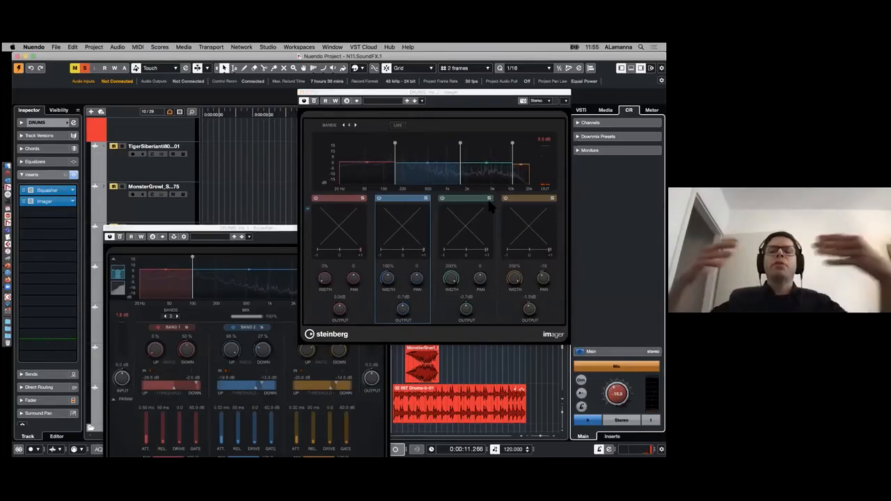
# - Widen Imager's second band to 144% and play the DRUMS clip to hear the stereo image
pyautogui.moveTo(387, 278); pyautogui.dragTo(388, 269)
pyautogui.press('space')
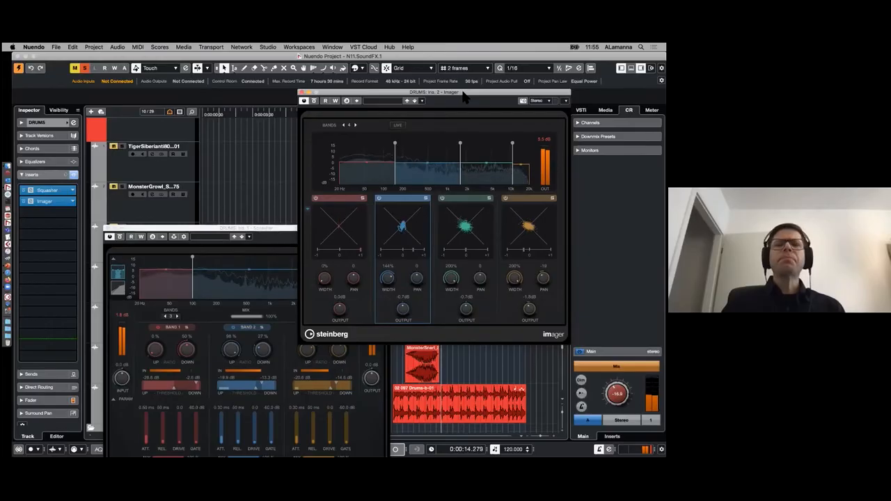
pyautogui.press('space')
# - Close the Imager and Squasher windows to return to the full project view
pyautogui.moveTo(463, 96); pyautogui.dragTo(434, 110)
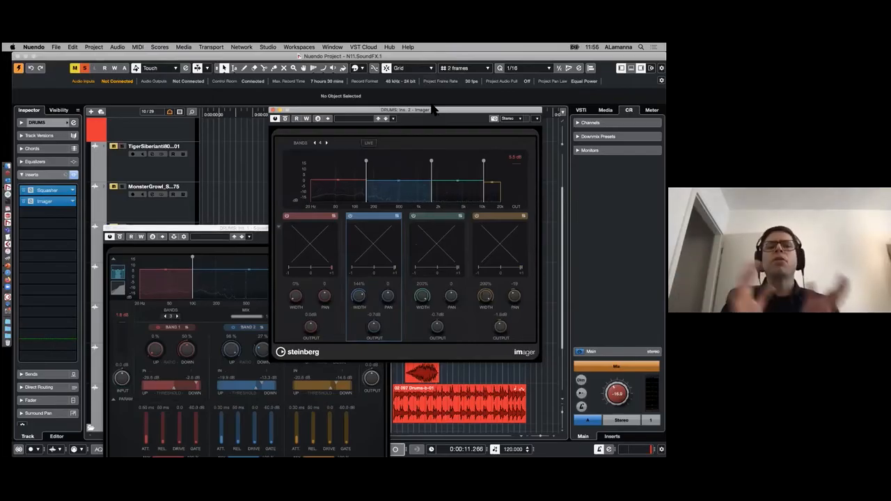
pyautogui.moveTo(433, 110); pyautogui.dragTo(407, 95)
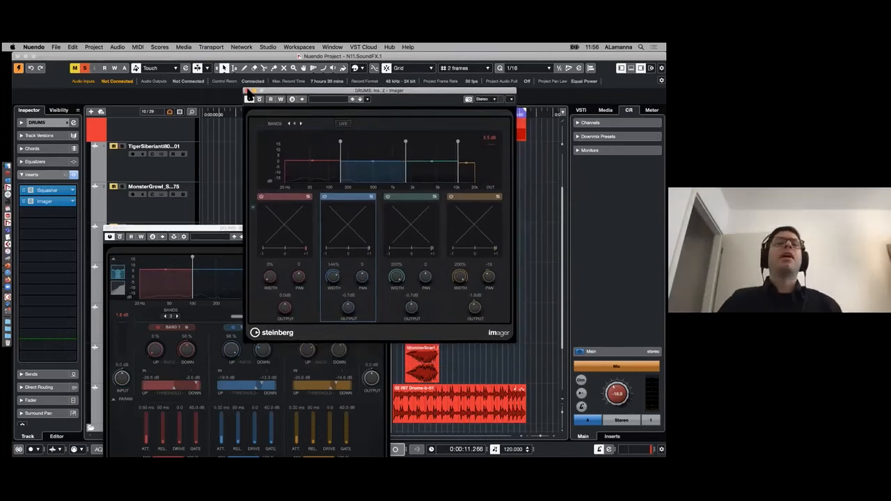
pyautogui.click(249, 94)
pyautogui.click(107, 227)
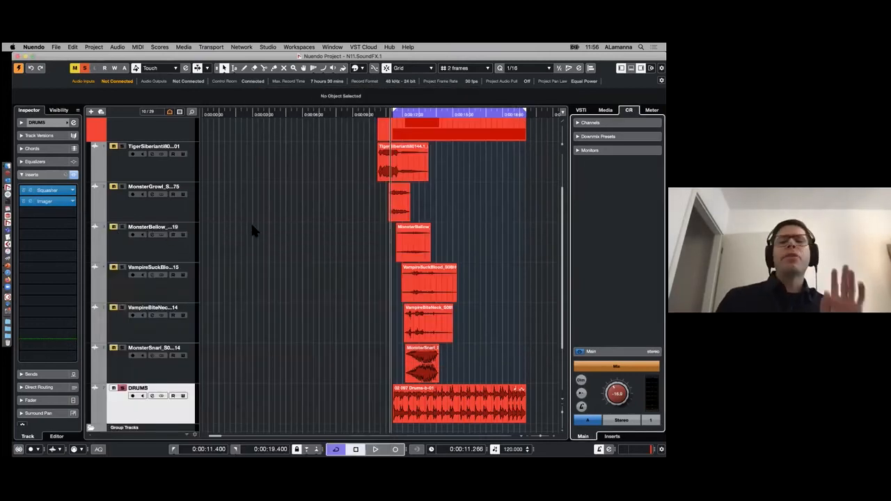
# - Switch the solo from the DRUMS track to the TigerSiberian track and select the tiger clip
pyautogui.click(143, 178)
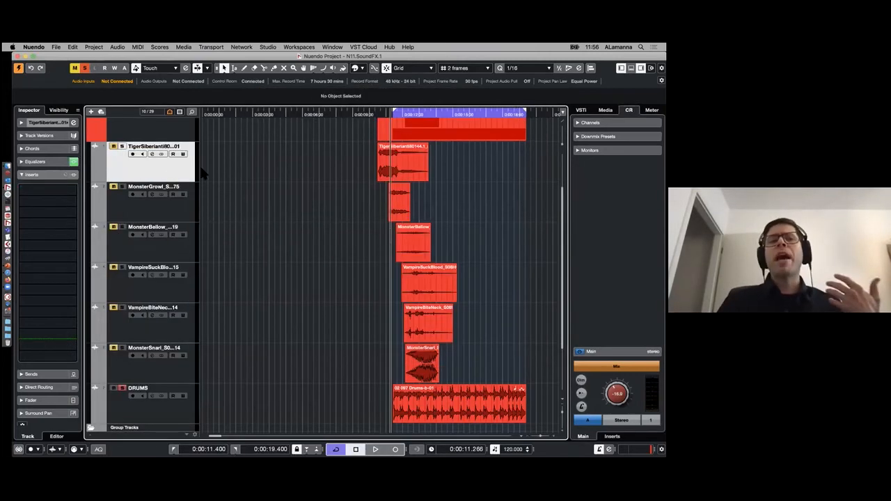
pyautogui.click(122, 389)
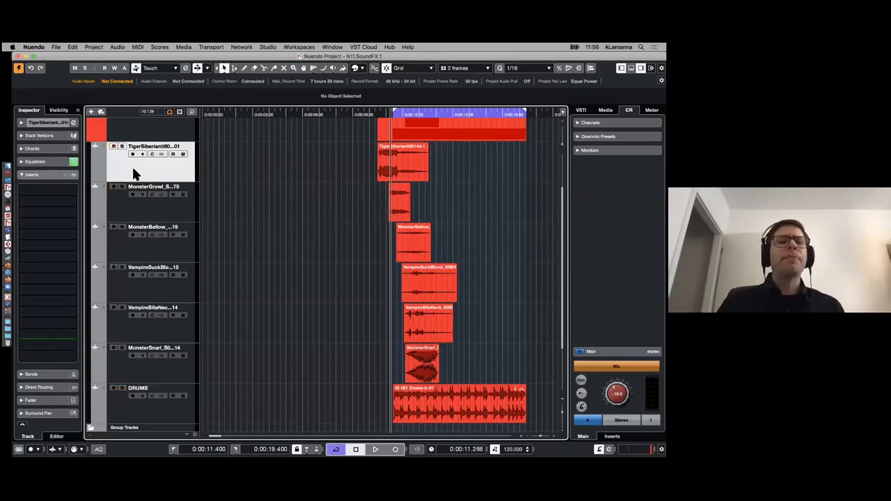
pyautogui.click(123, 147)
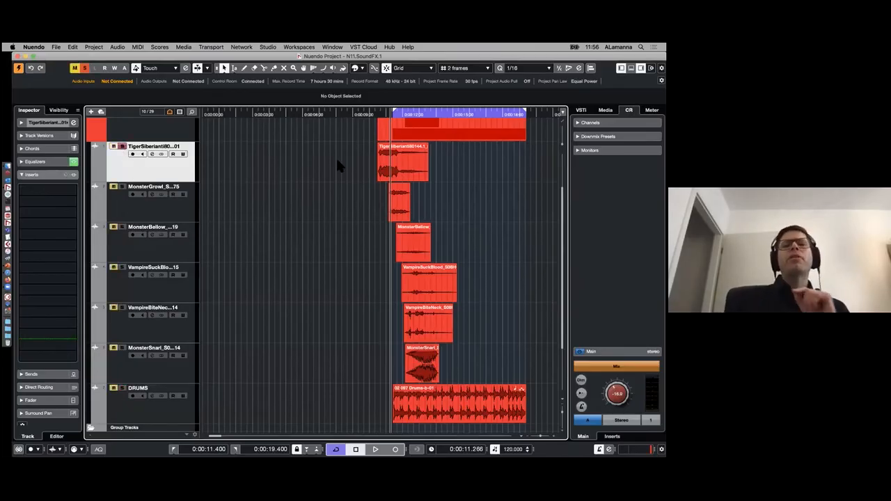
pyautogui.click(407, 165)
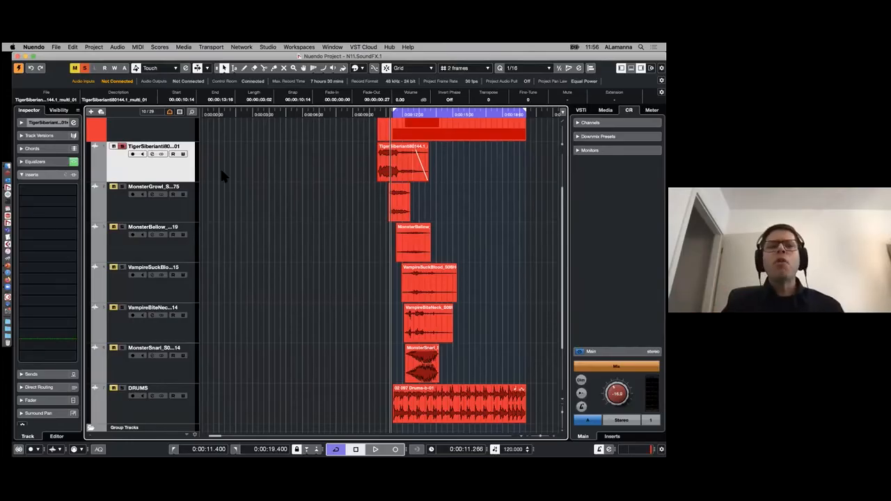
# - View the Dynamics effects available for the DRUMS track's first insert slot, and return to the soloed TigerSiberian track with its clip deselected
pyautogui.click(122, 397)
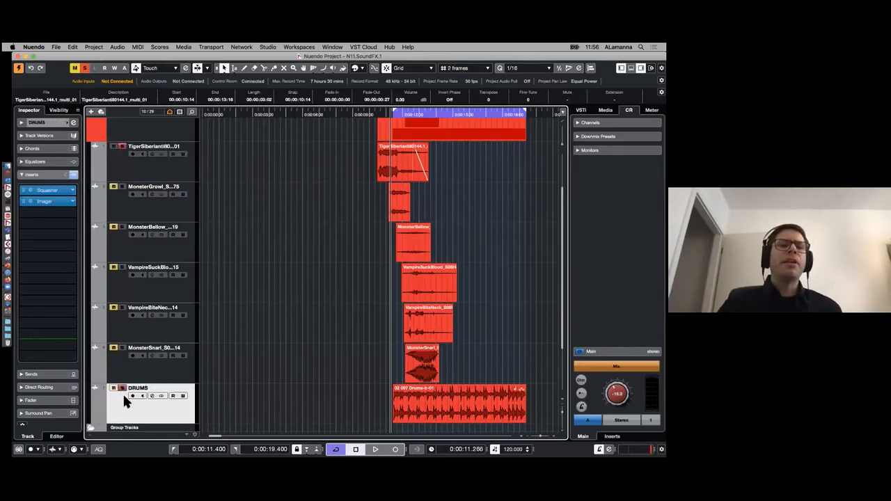
pyautogui.click(48, 190)
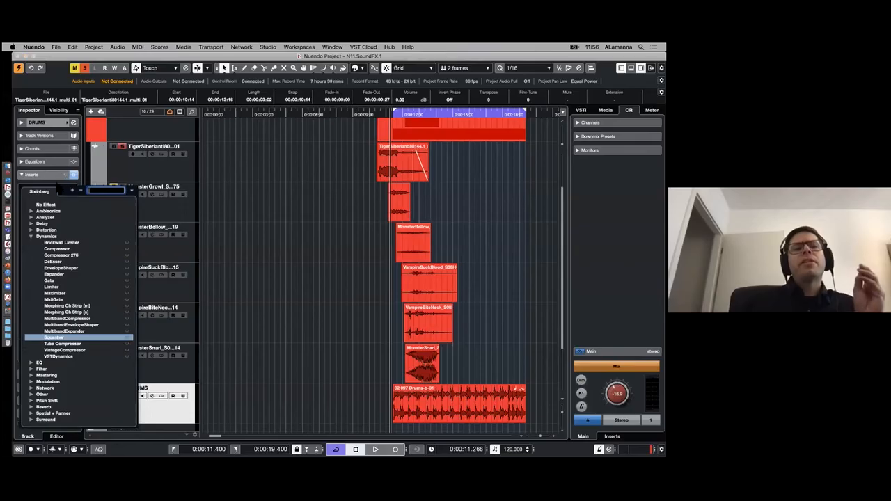
pyautogui.click(99, 174)
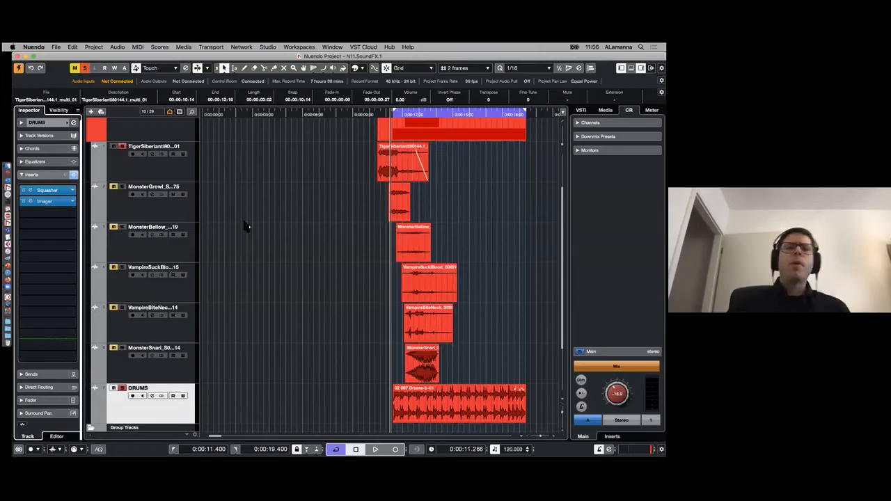
pyautogui.click(175, 167)
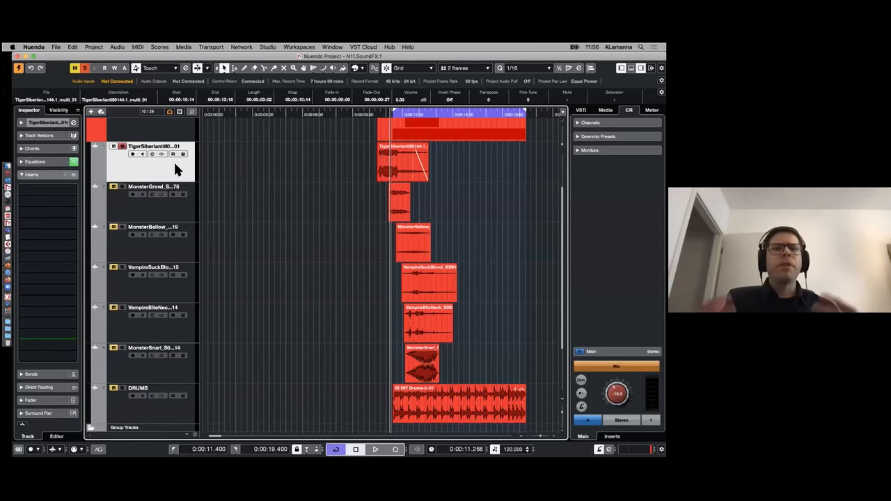
pyautogui.click(350, 147)
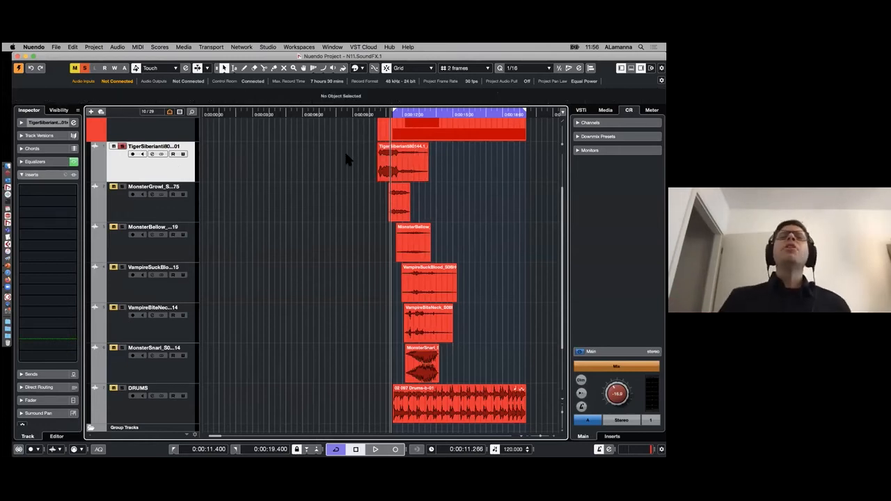
# - Select the TigerSiberian clip and open Direct Offline Processing for it, moving its window clear of the clips
pyautogui.click(400, 153)
pyautogui.click(403, 207)
pyautogui.click(401, 161)
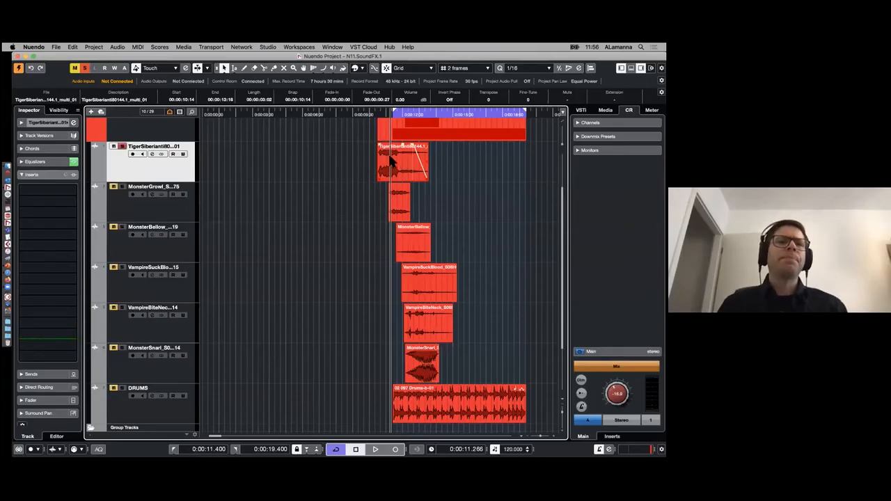
pyautogui.click(120, 47)
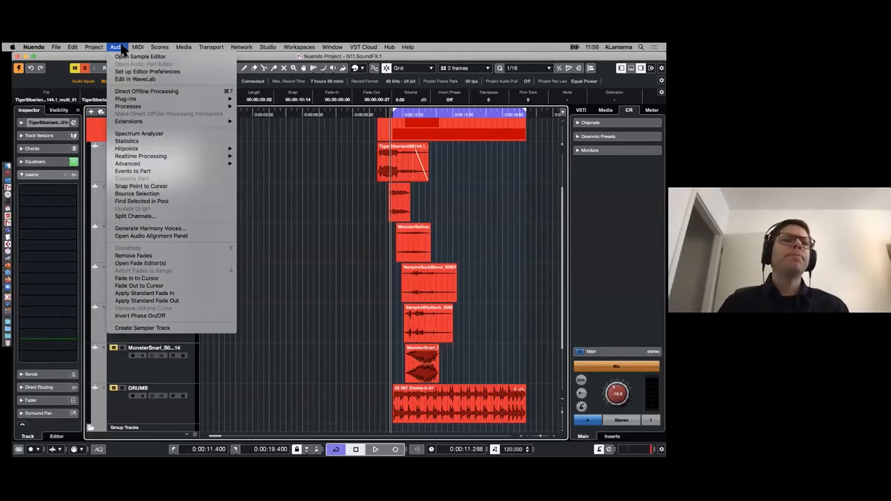
pyautogui.click(194, 97)
pyautogui.moveTo(266, 170); pyautogui.dragTo(224, 121)
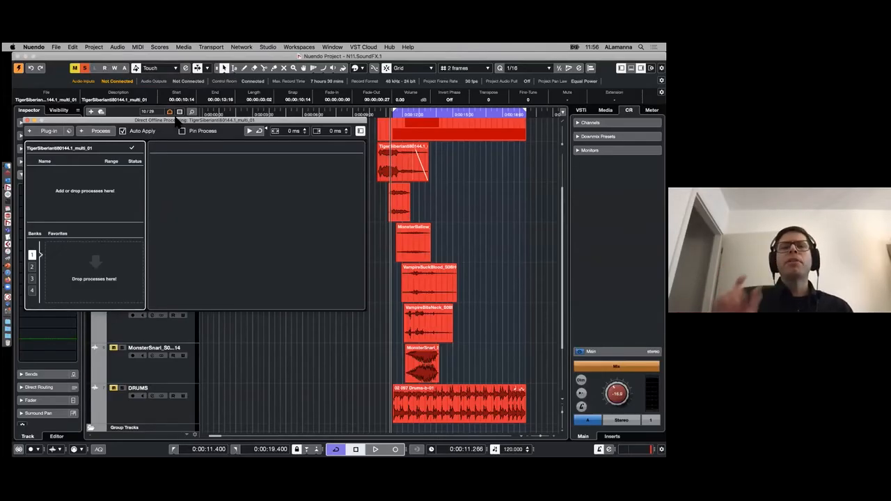
# - Add the Frequency EQ to the tiger clip's offline processes and place the window so the clip's waveform stays visible
pyautogui.click(50, 131)
pyautogui.write('freq')
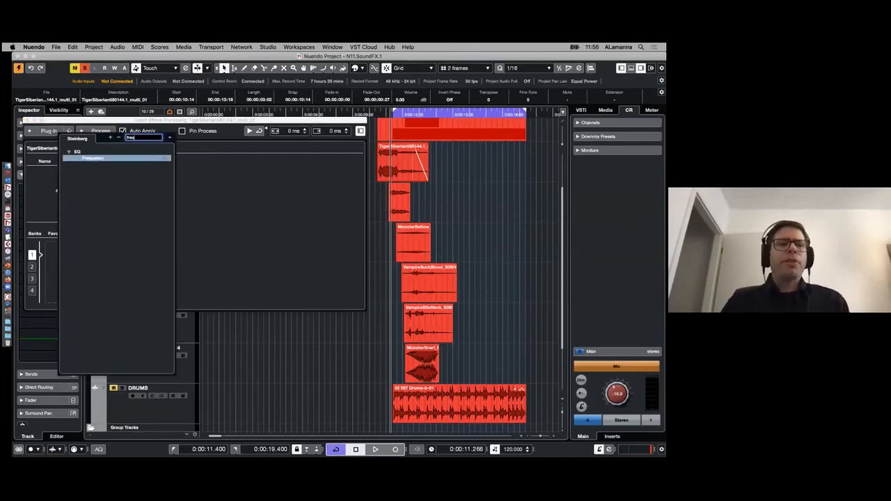
pyautogui.press('Return')
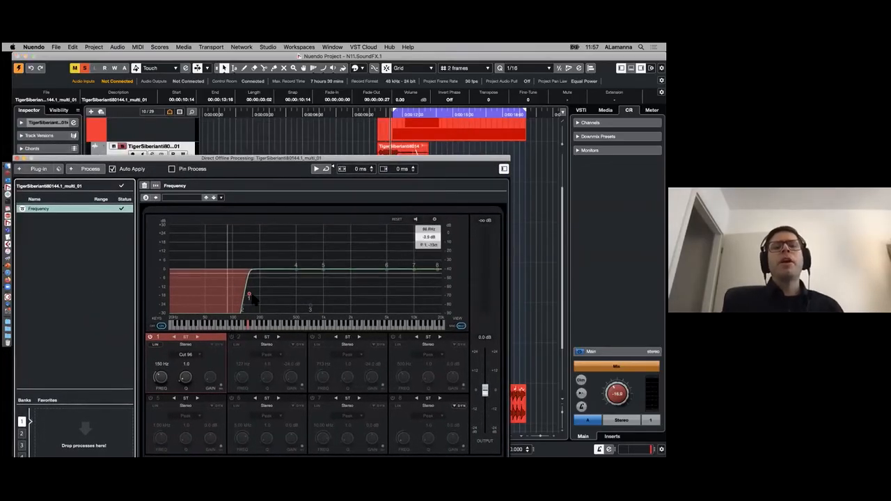
pyautogui.moveTo(238, 195); pyautogui.dragTo(161, 93)
pyautogui.moveTo(58, 92); pyautogui.dragTo(179, 166)
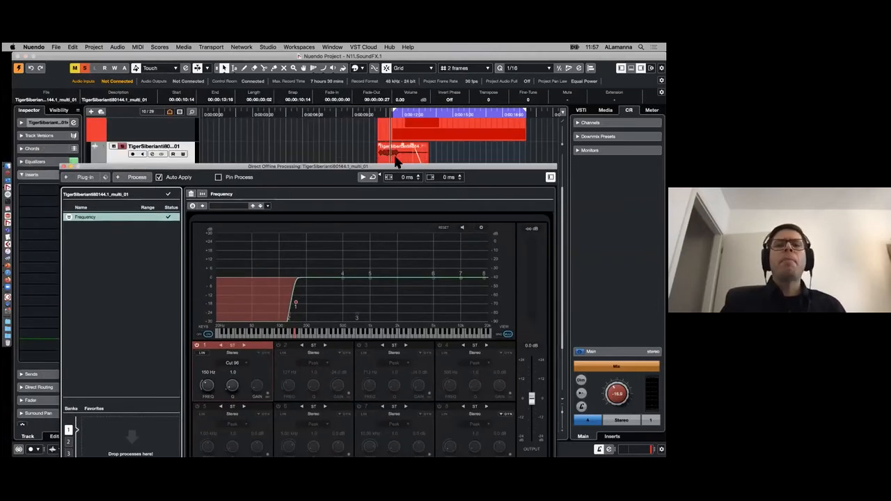
pyautogui.moveTo(392, 169); pyautogui.dragTo(387, 186)
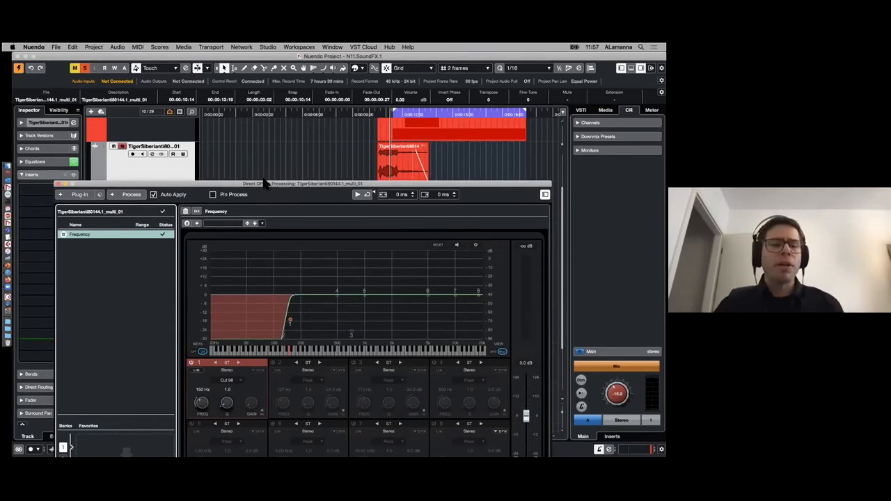
# - Add the Bitcrusher distortion plug-in after Frequency in the tiger clip's offline process list
pyautogui.moveTo(266, 183); pyautogui.dragTo(240, 171)
pyautogui.click(53, 182)
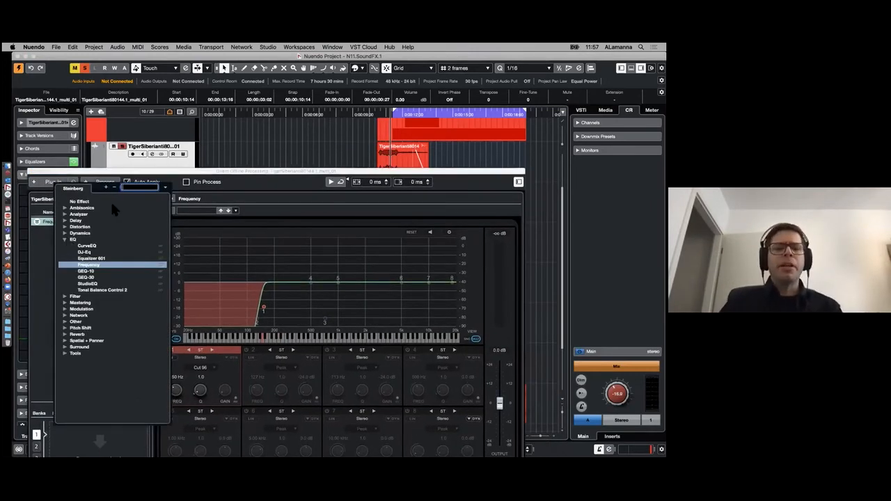
pyautogui.write('dist')
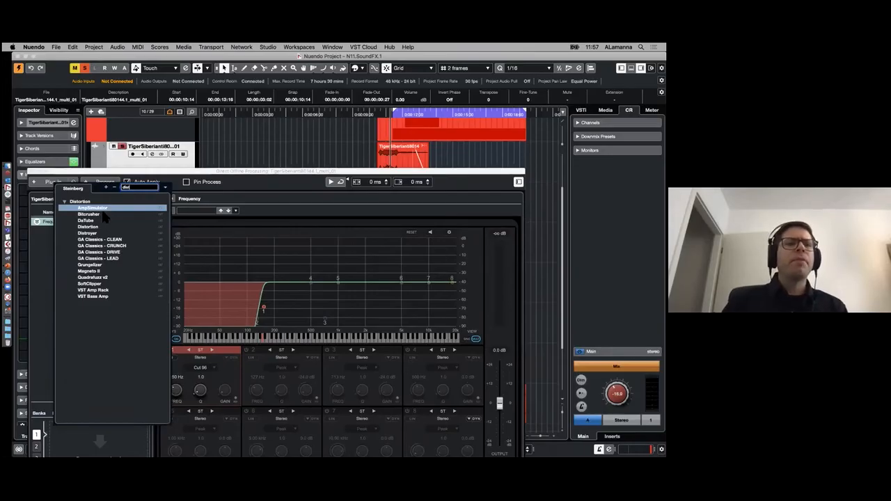
pyautogui.click(93, 215)
pyautogui.doubleClick(94, 215)
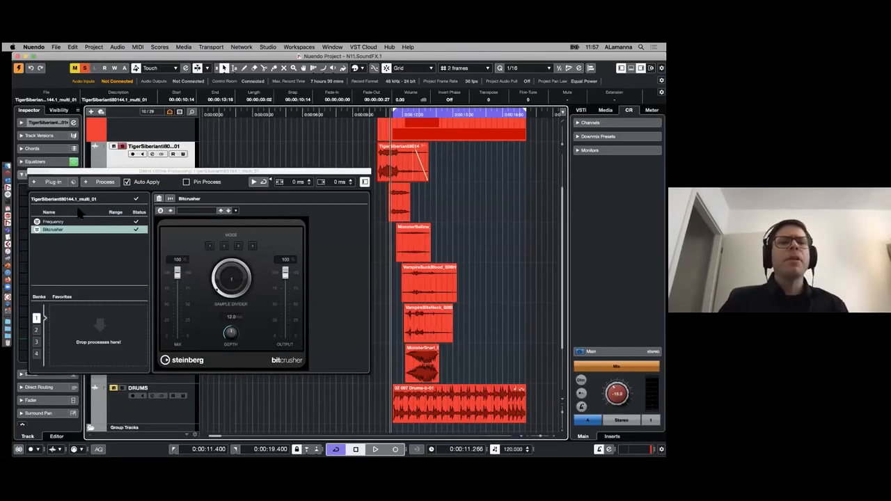
# - Compare the Frequency and Bitcrusher settings in the tiger clip's process list, ending on Bitcrusher
pyautogui.click(60, 222)
pyautogui.click(53, 230)
pyautogui.click(56, 222)
pyautogui.click(55, 230)
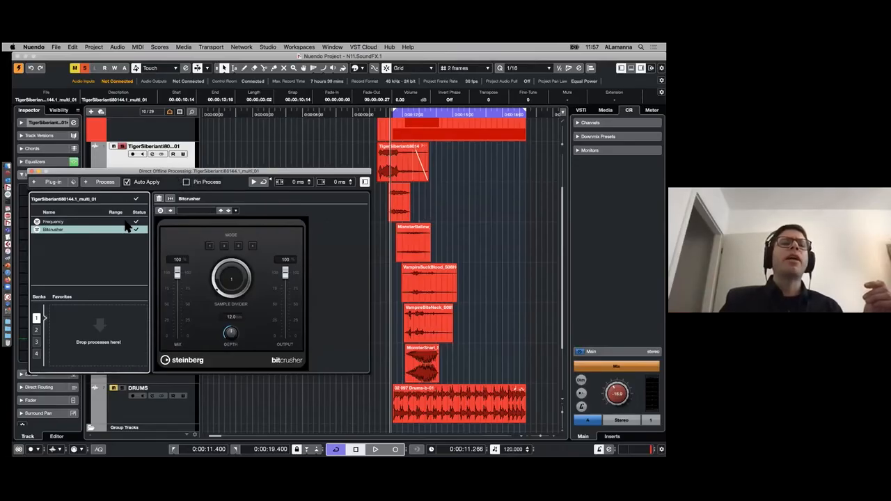
pyautogui.moveTo(212, 172); pyautogui.dragTo(208, 185)
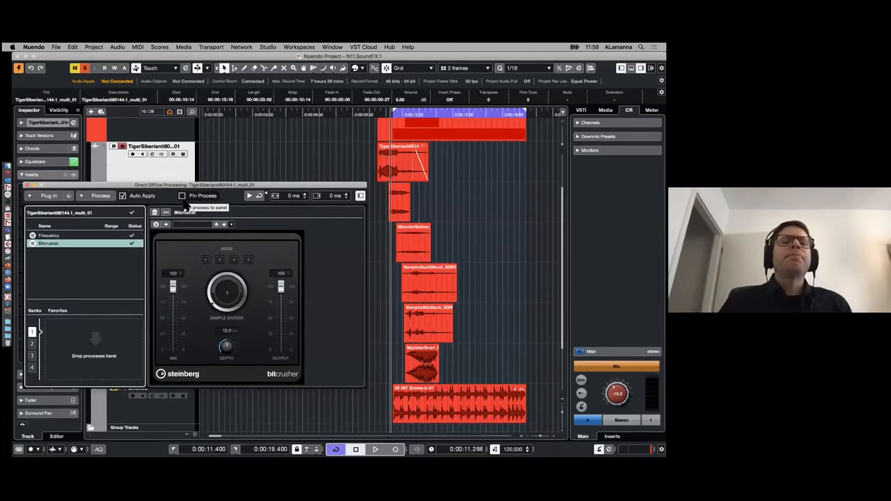
pyautogui.moveTo(163, 185); pyautogui.dragTo(162, 189)
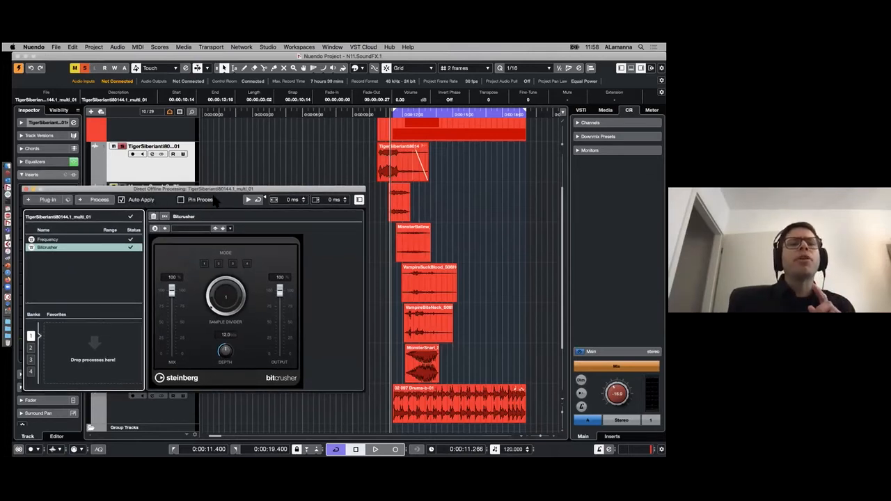
# - Check the offline process lists of the MonsterGrowl, MonsterBellow and VampireSuckBlood clips, ending back on the tiger clip
pyautogui.click(390, 164)
pyautogui.click(404, 203)
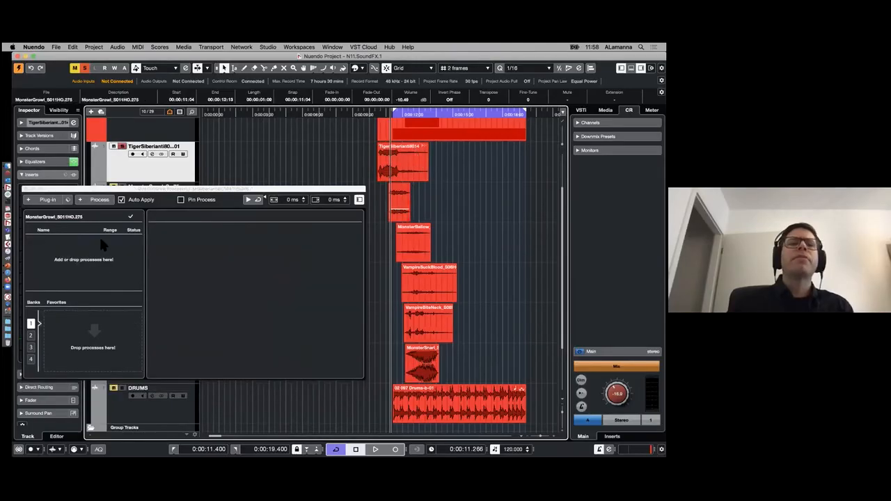
pyautogui.click(414, 246)
pyautogui.click(426, 280)
pyautogui.click(402, 202)
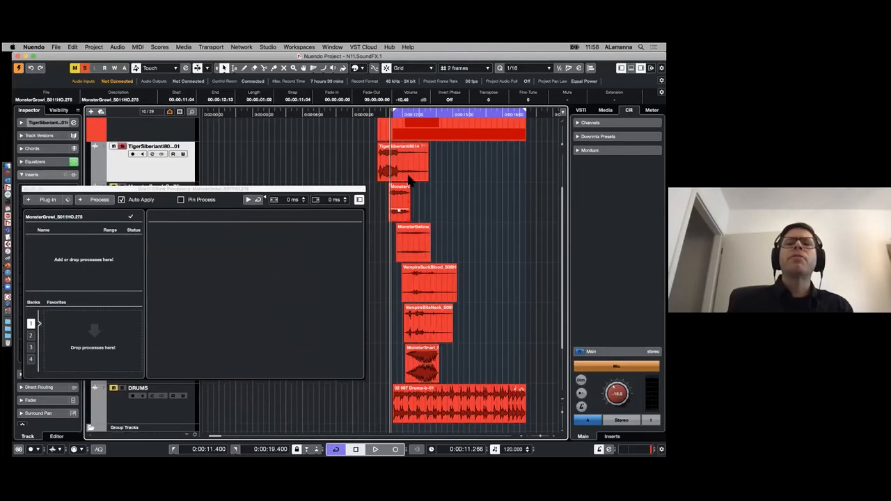
pyautogui.click(405, 174)
pyautogui.click(399, 195)
pyautogui.click(405, 164)
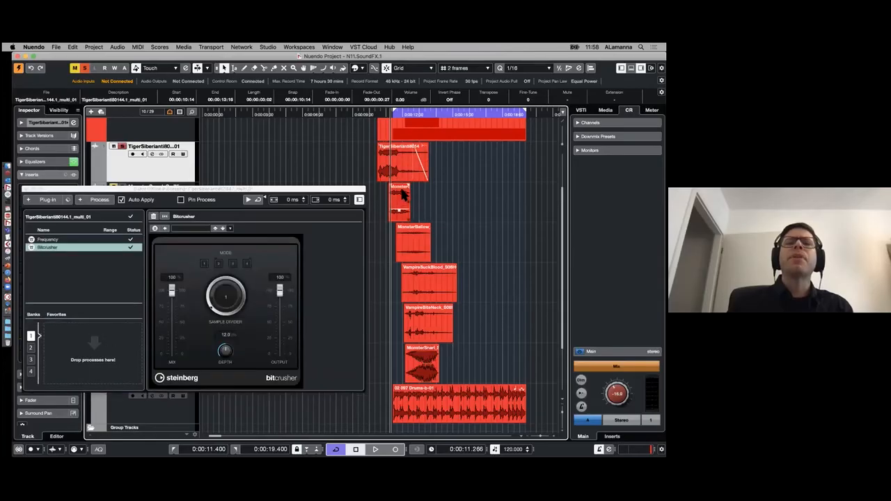
# - Pin the Bitcrusher process and go through the other creature clips with it kept in the panel, ending on MonsterGrowl
pyautogui.click(182, 200)
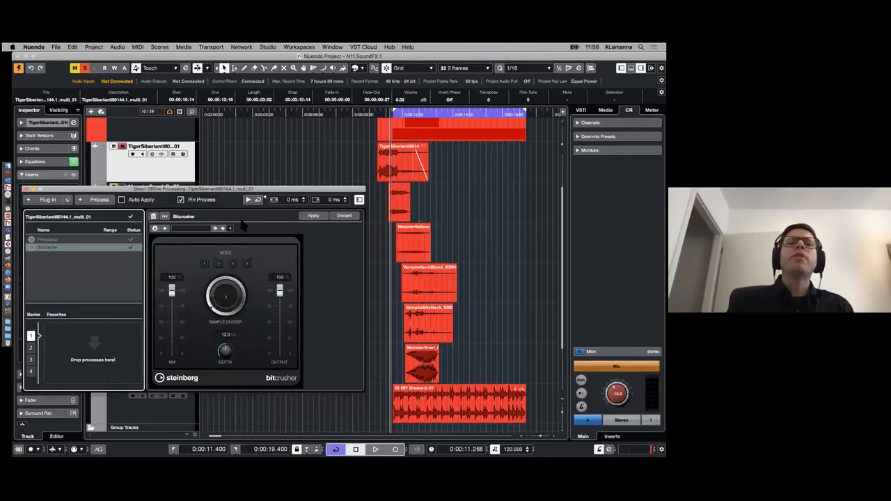
pyautogui.click(401, 204)
pyautogui.click(419, 238)
pyautogui.click(436, 295)
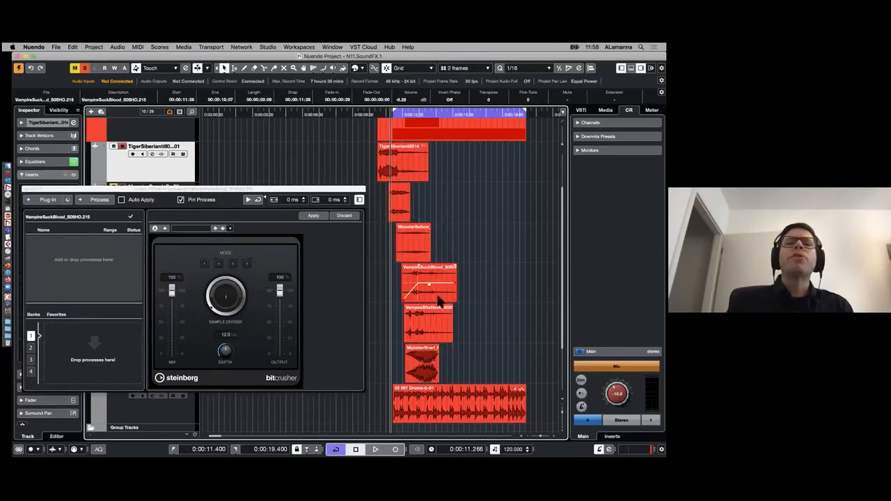
pyautogui.click(433, 320)
pyautogui.click(428, 284)
pyautogui.click(412, 239)
pyautogui.click(399, 202)
pyautogui.click(401, 171)
pyautogui.click(401, 203)
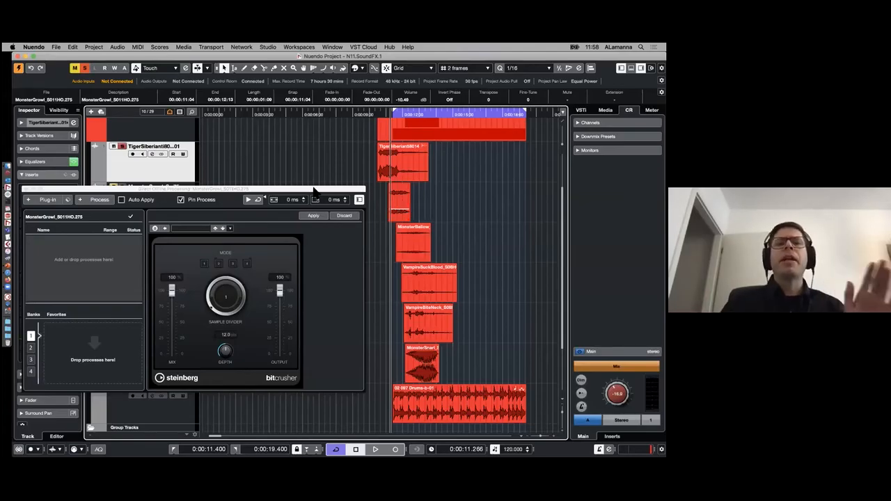
pyautogui.moveTo(314, 190); pyautogui.dragTo(312, 184)
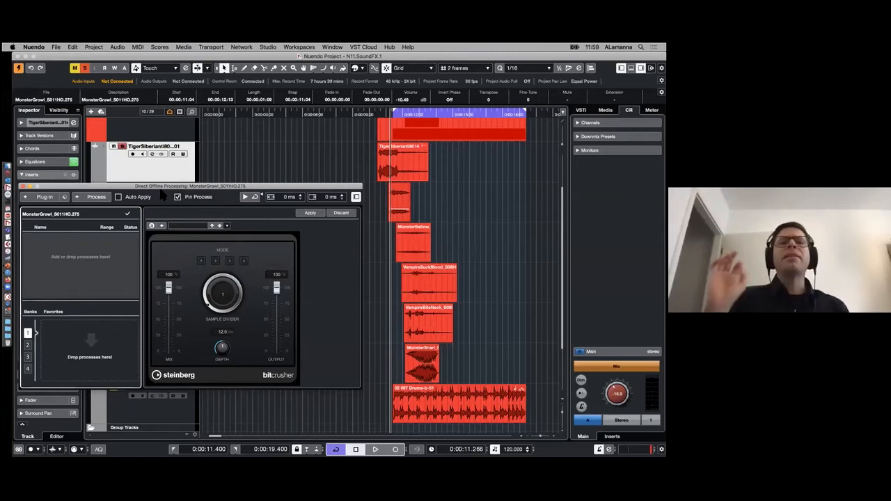
# - Apply the pinned Bitcrusher process to the MonsterGrowl clip
pyautogui.click(414, 173)
pyautogui.click(413, 243)
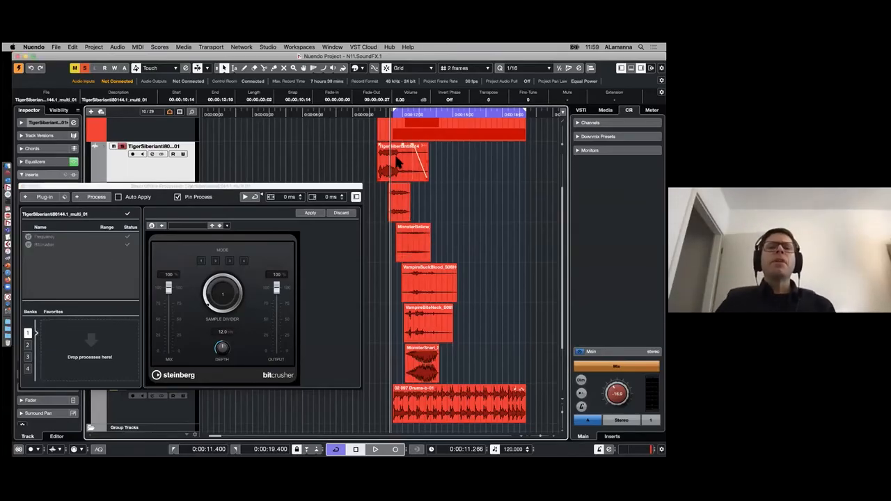
pyautogui.click(408, 199)
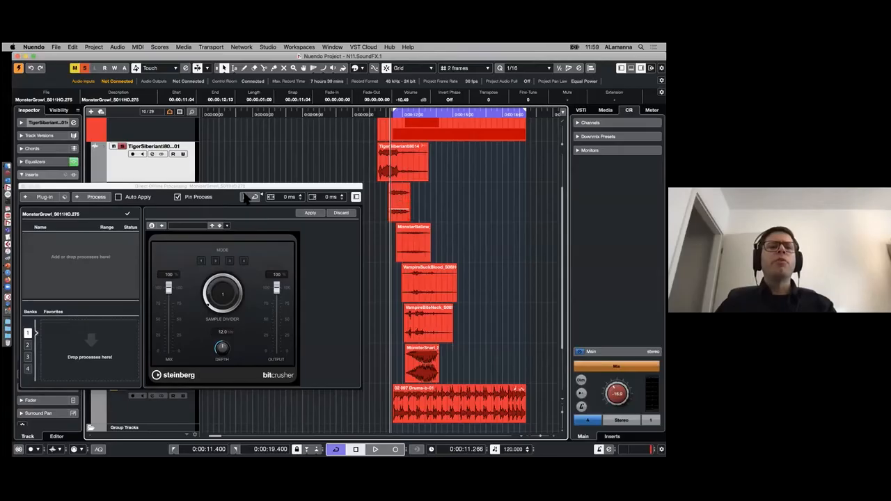
pyautogui.click(310, 212)
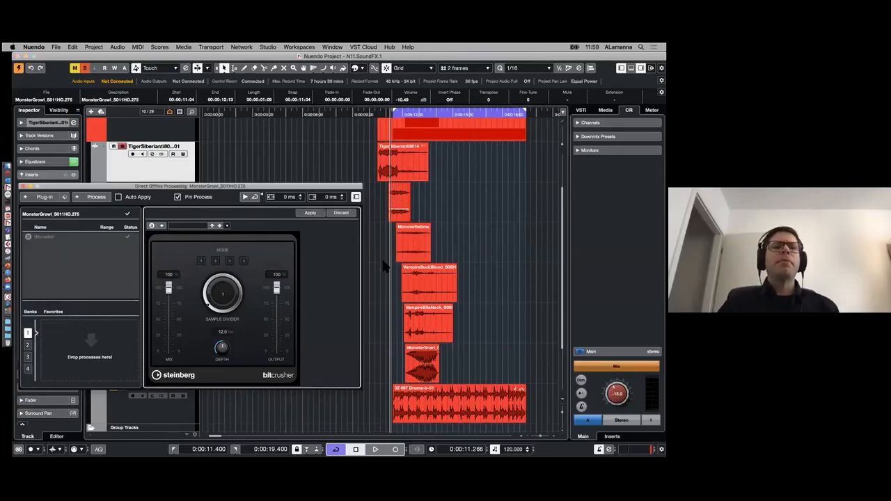
# - Compare the process lists of the MonsterBellow, VampireSuckBlood, MonsterGrowl and tiger clips after applying Bitcrusher
pyautogui.click(415, 251)
pyautogui.click(422, 283)
pyautogui.click(397, 205)
pyautogui.click(405, 174)
# - Move the MonsterGrowl clip onto the TigerSiberian track so it starts at 00:00:05:24, and select the tiger clip
pyautogui.moveTo(211, 188); pyautogui.dragTo(488, 257)
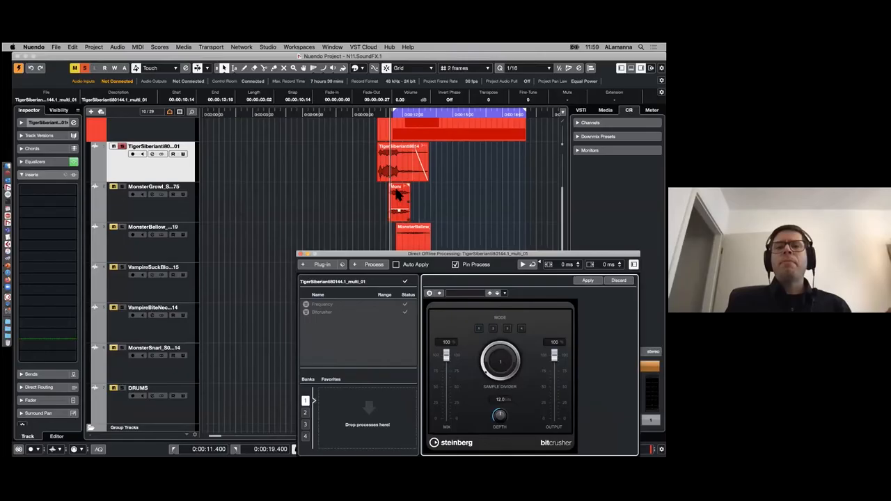
pyautogui.moveTo(404, 201); pyautogui.dragTo(313, 150)
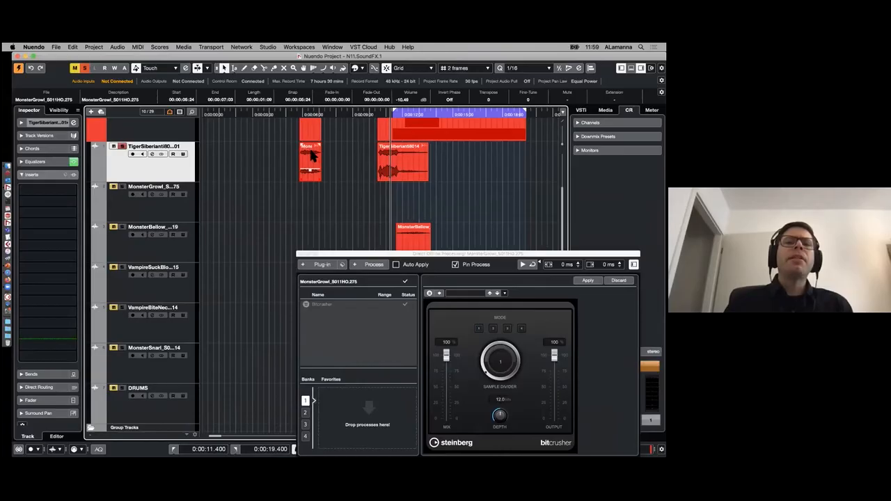
pyautogui.click(401, 152)
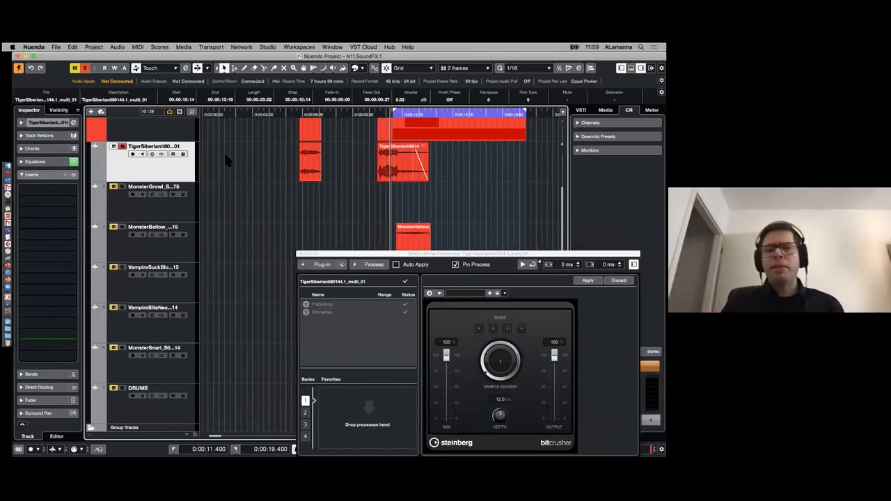
# - Uncover the lower clips and check the offline processes of the vampire, MonsterSnarl and DRUMS clips, ending on VampireSuckBlood
pyautogui.moveTo(468, 252); pyautogui.dragTo(182, 135)
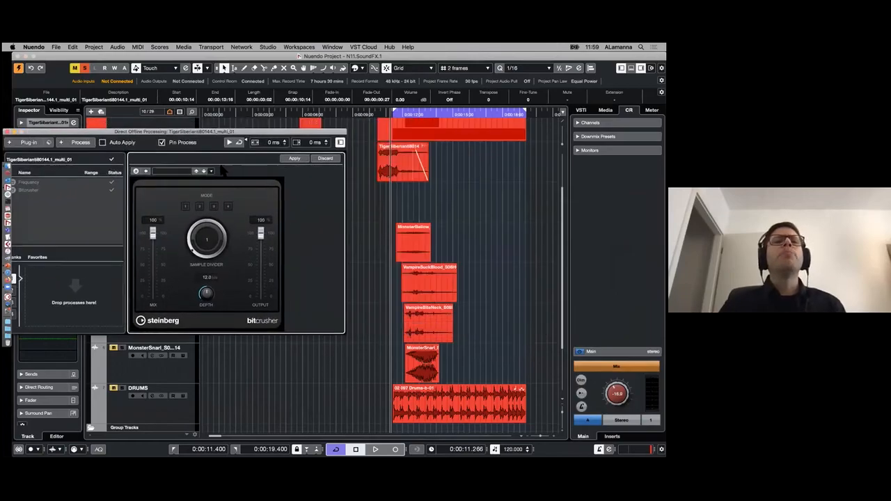
pyautogui.click(433, 273)
pyautogui.click(433, 317)
pyautogui.click(423, 366)
pyautogui.click(472, 401)
pyautogui.click(426, 373)
pyautogui.click(440, 336)
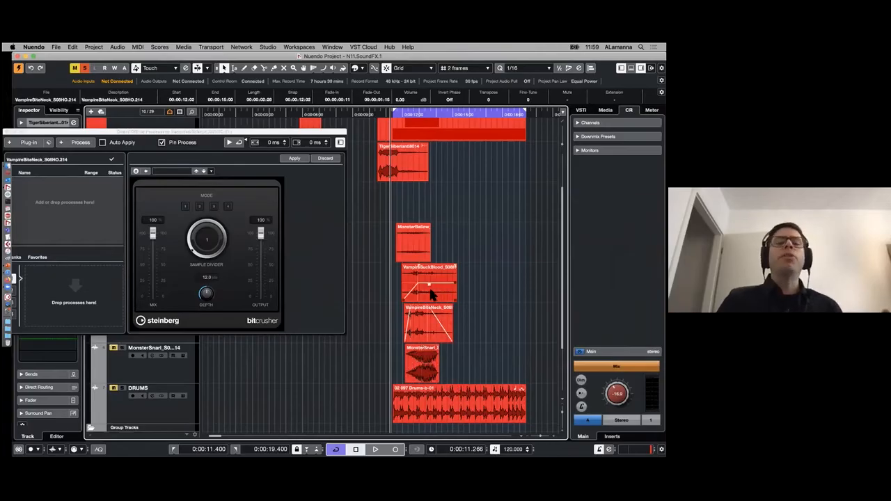
pyautogui.click(433, 295)
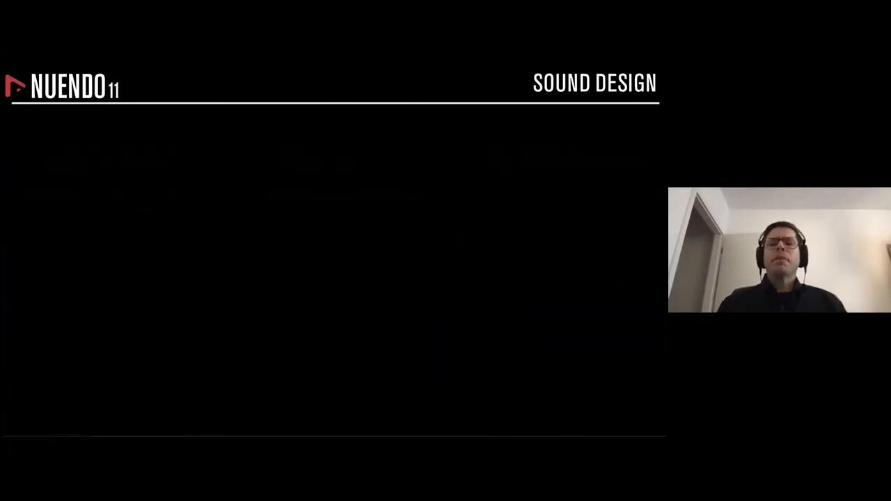
pyautogui.press('Right')
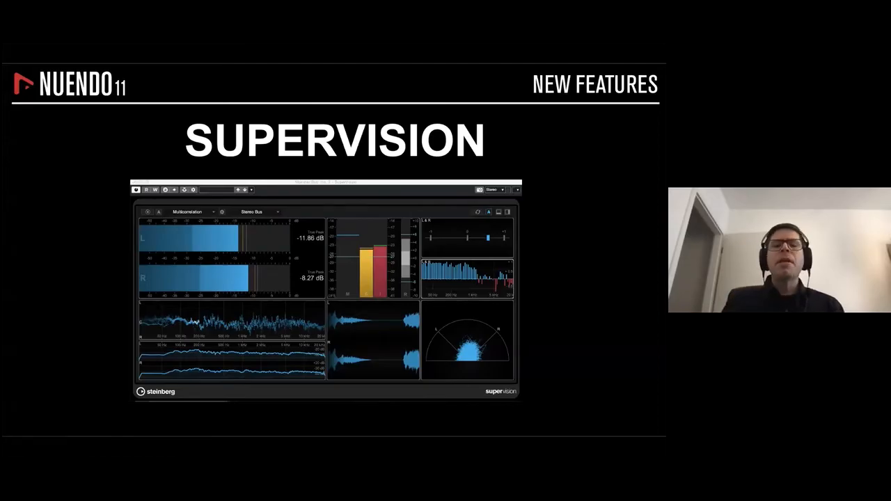
# - Switch back to Nuendo, open the Base.STARTED project and close the Direct Offline Processing window
pyautogui.hotkey('ctrl', 'Left')
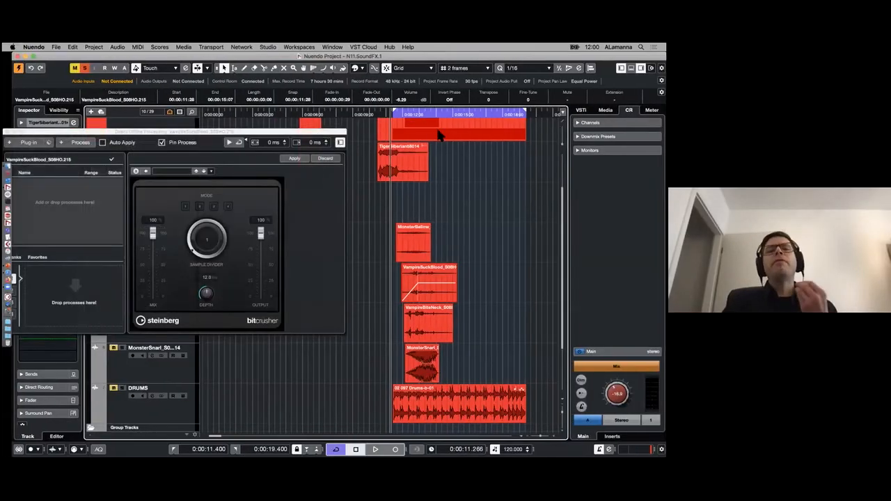
pyautogui.click(132, 132)
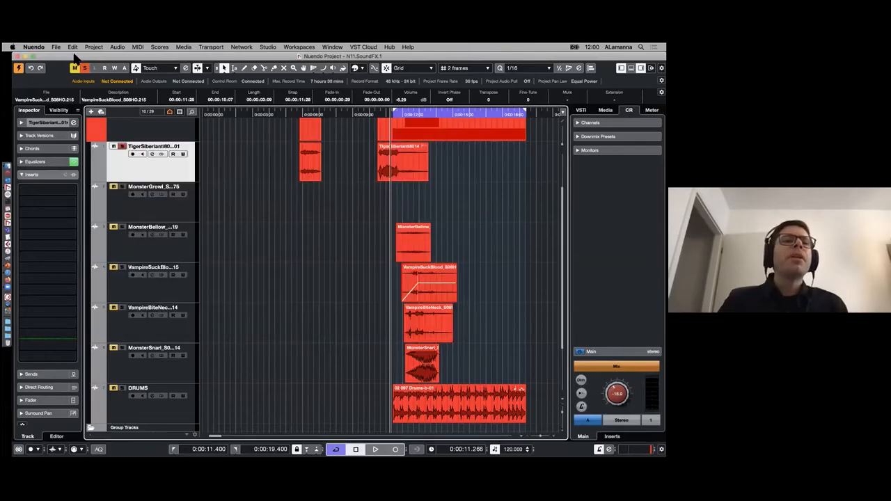
pyautogui.moveTo(75, 55); pyautogui.dragTo(75, 131)
pyautogui.click(91, 58)
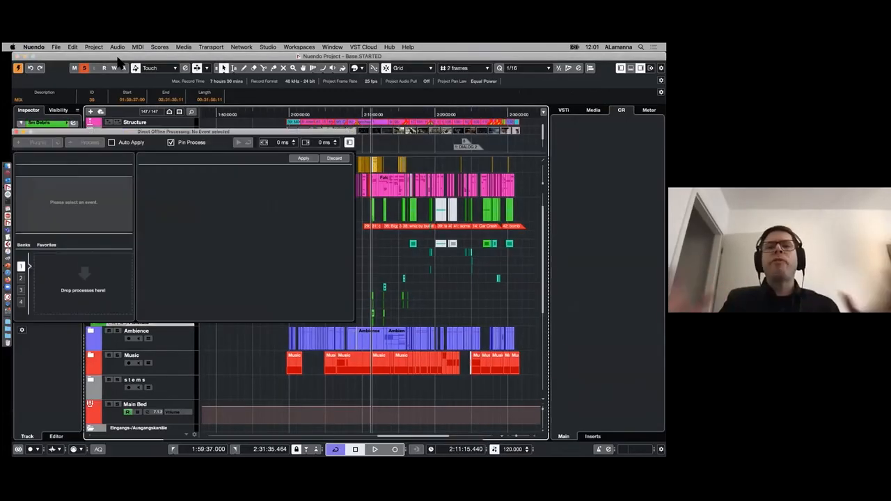
pyautogui.click(17, 132)
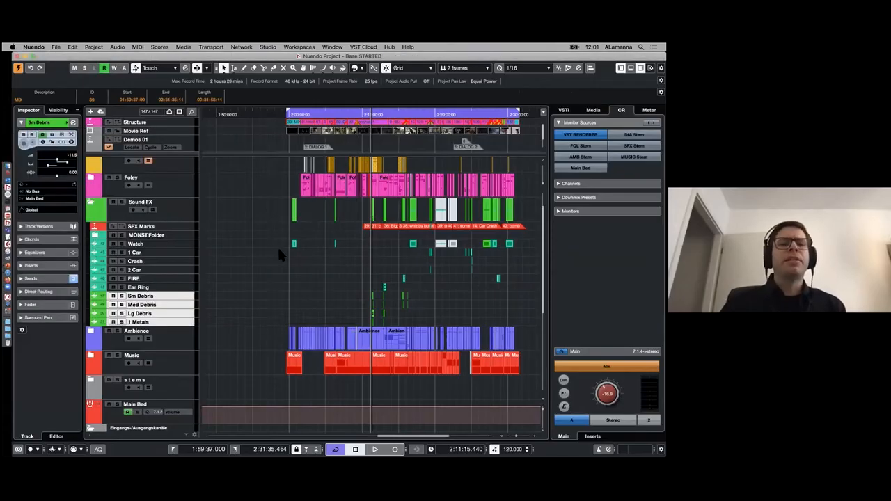
# - Select the Main Bed track to show its insert slots
pyautogui.scroll(-10, 279, 255)
pyautogui.hscroll(-1, 279, 266)
pyautogui.click(117, 221)
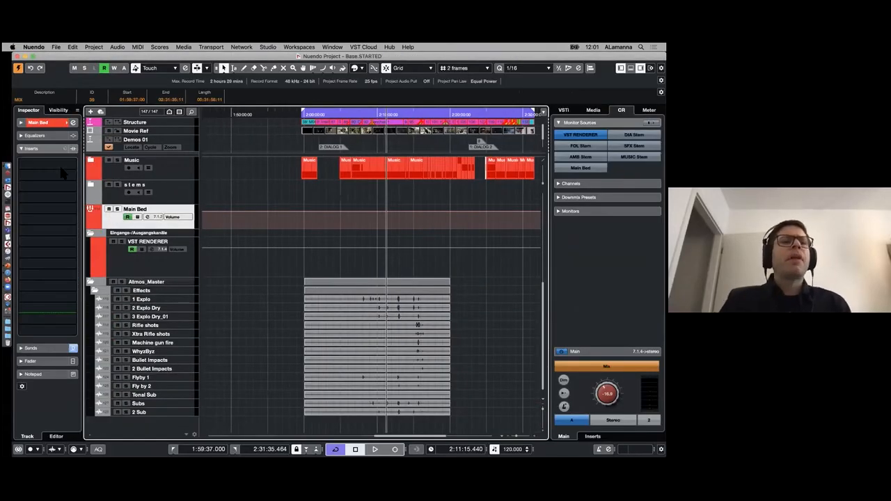
# - Insert SuperVision in the Main Bed's first insert slot, move its window up over the tracks and shrink it
pyautogui.click(71, 167)
pyautogui.write('su')
pyautogui.press('Return')
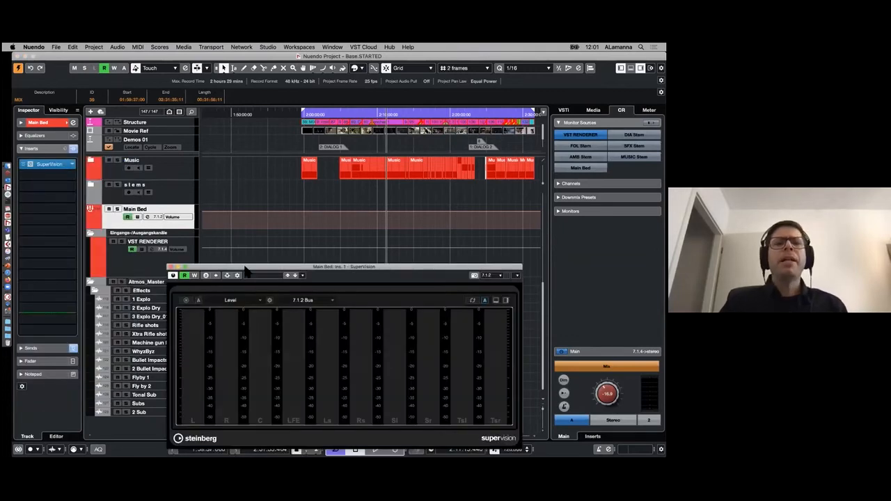
pyautogui.moveTo(288, 268); pyautogui.dragTo(221, 111)
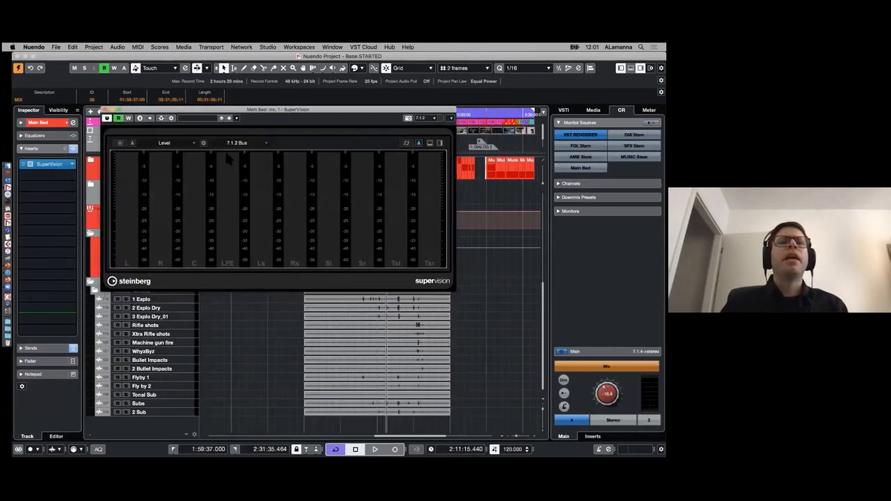
pyautogui.moveTo(452, 286); pyautogui.dragTo(384, 252)
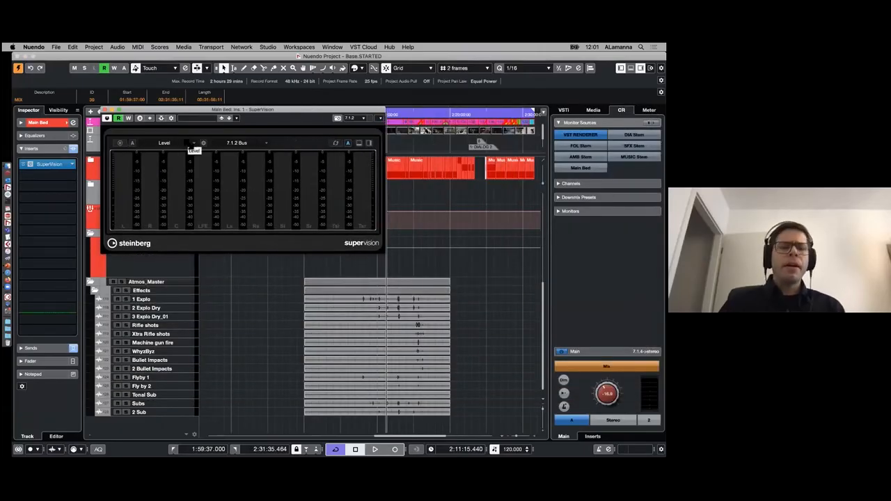
# - Examine SuperVision's list of available meter modules, close it without changing the module, and switch to the presentation's Netflix slide
pyautogui.click(189, 144)
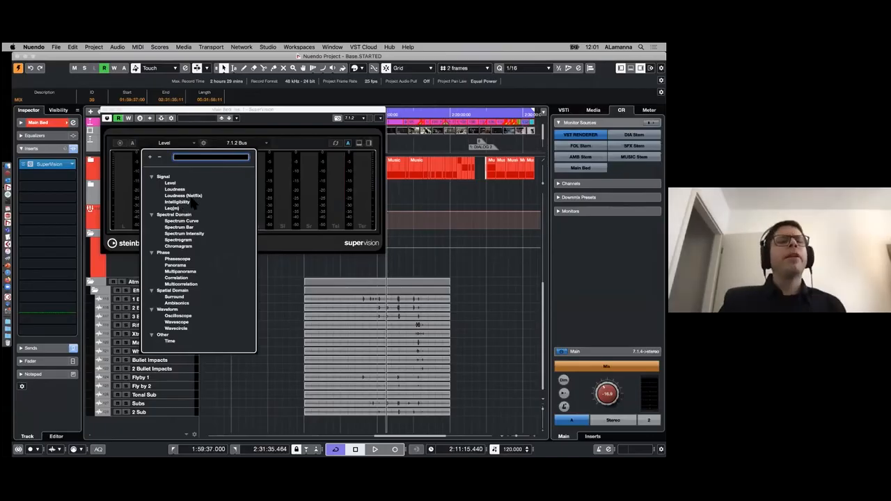
pyautogui.click(266, 119)
pyautogui.hotkey('ctrl', 'Right')
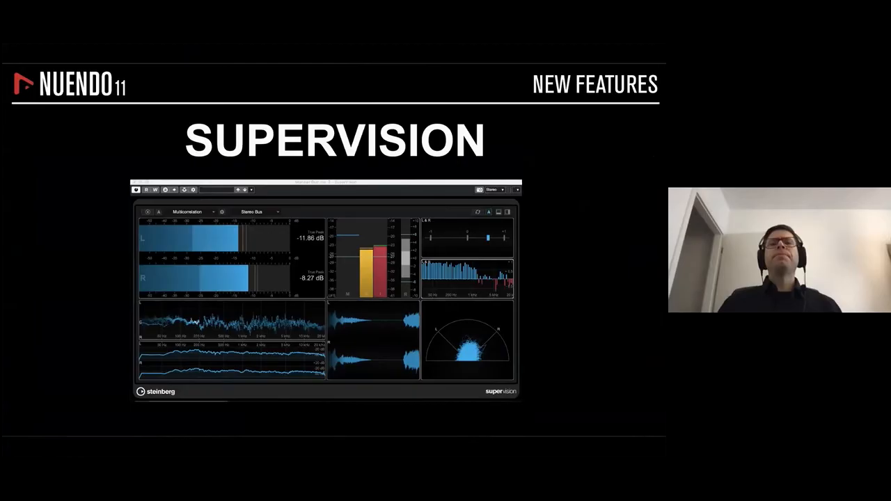
pyautogui.press('Right')
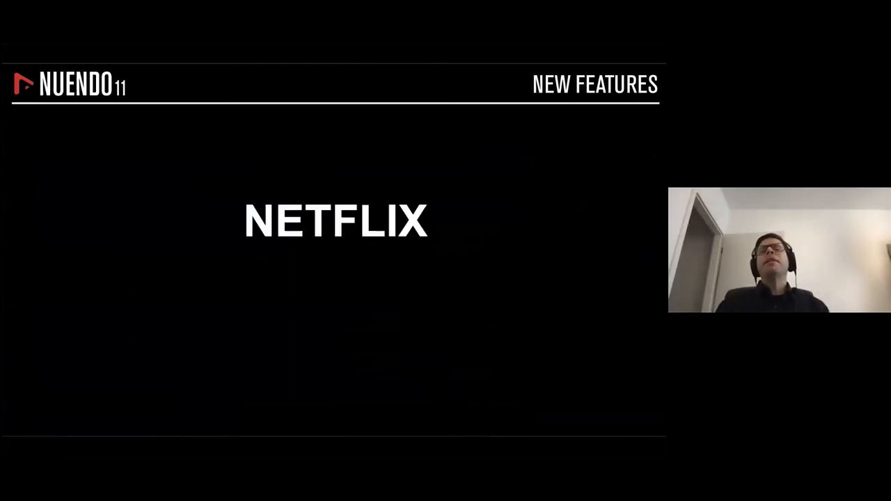